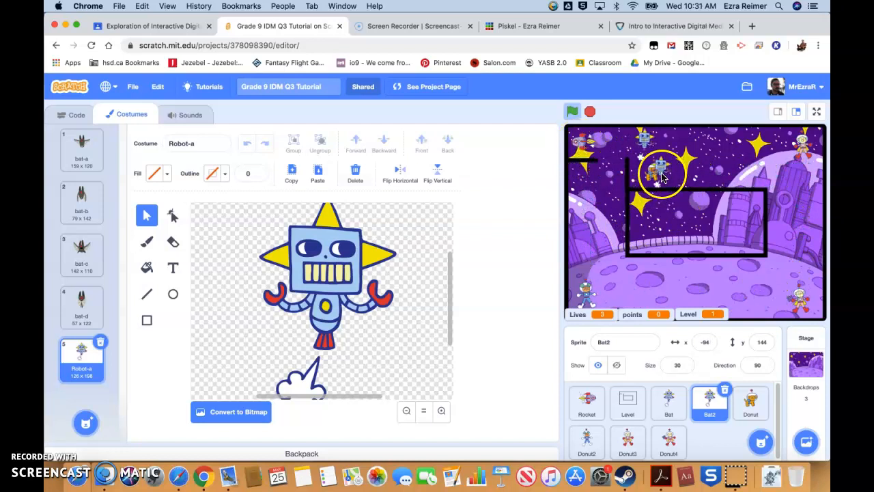
Step: Stop the running game and choose the Brush tool for the Level sprite's Level 1 costume
left_click(720, 164)
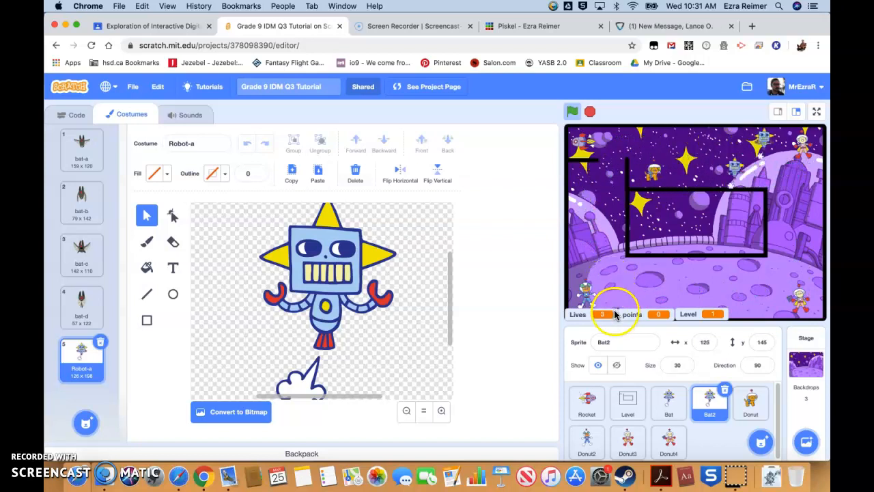
left_click(629, 404)
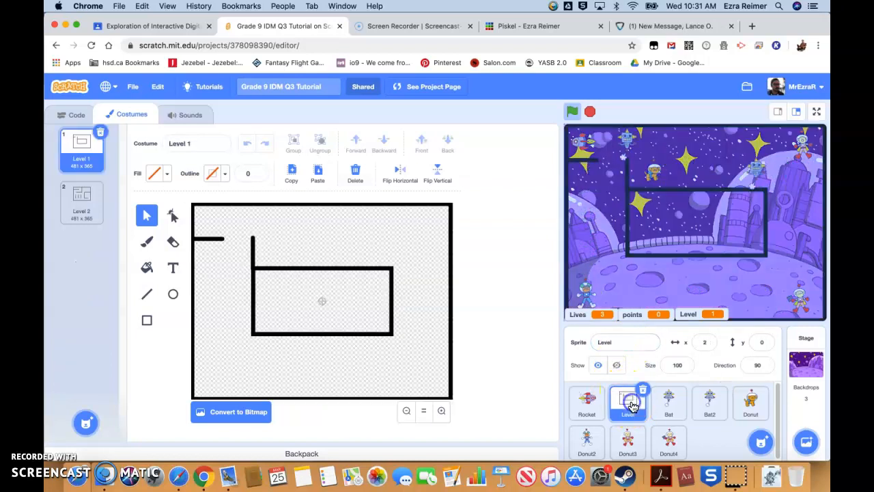
left_click(590, 112)
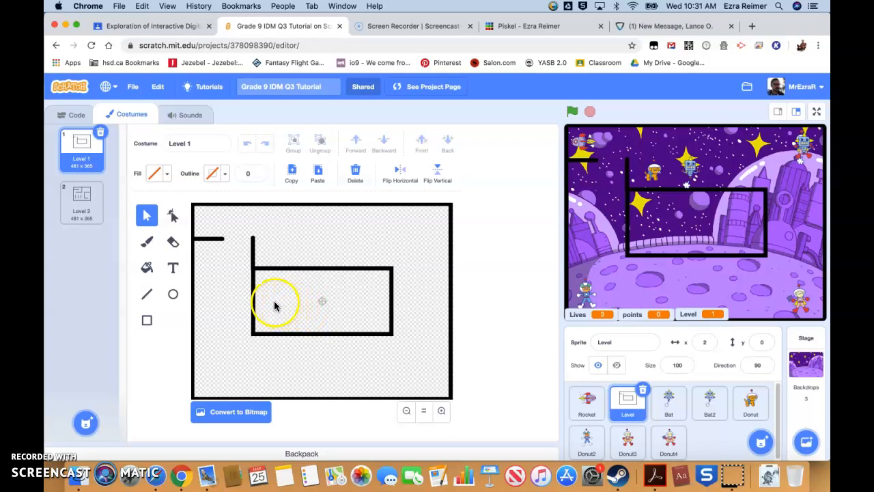
left_click(145, 244)
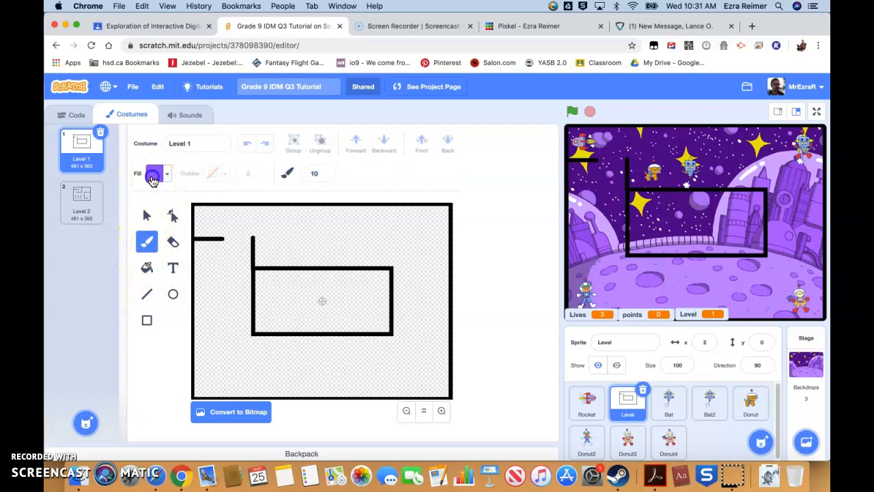
Step: Try to sample the brush's fill colour from the purple planet on the stage
left_click(154, 174)
left_click(185, 299)
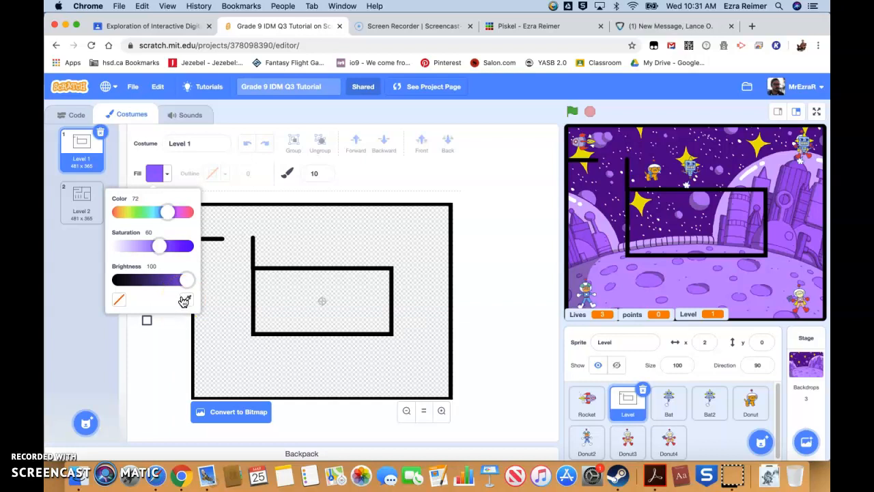
left_click(185, 299)
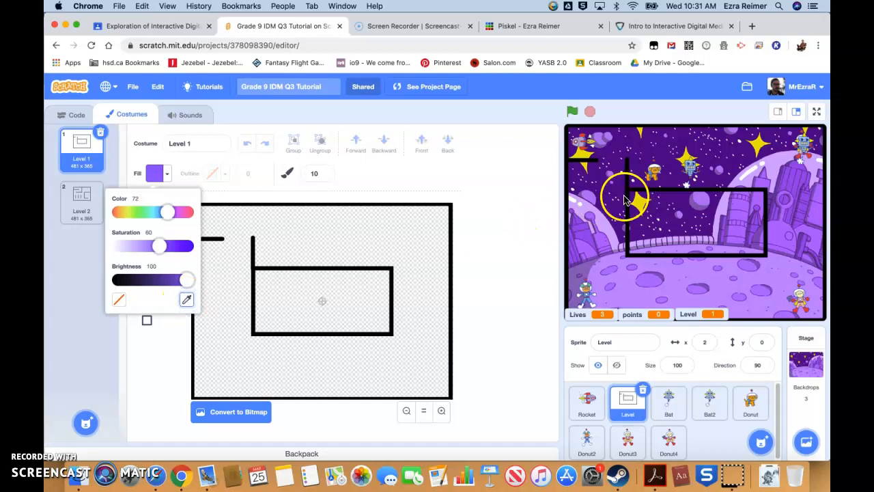
left_click(579, 213)
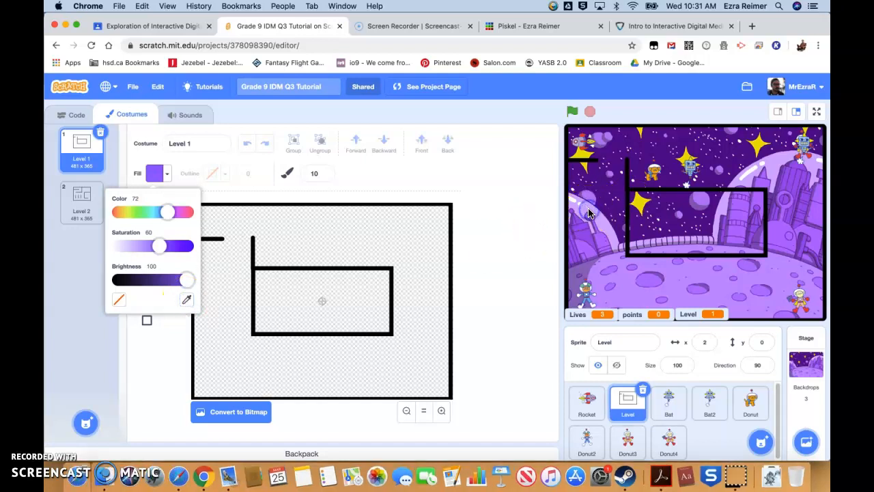
left_click(591, 215)
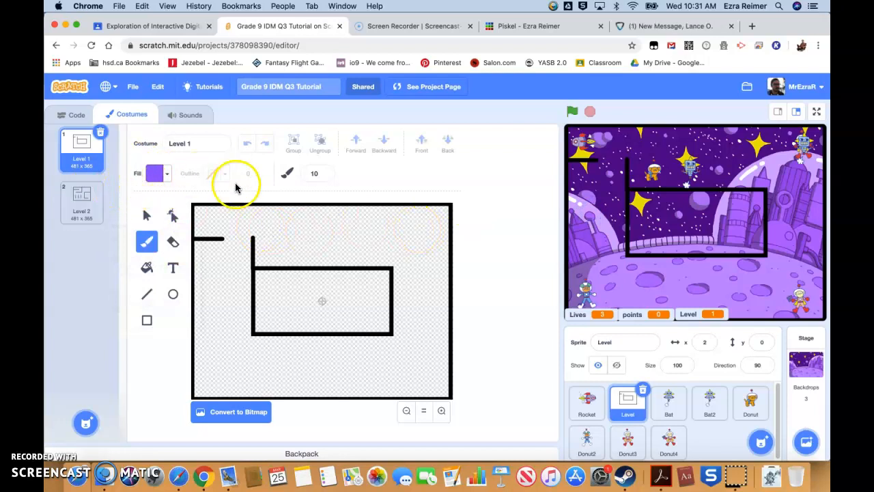
Step: Lighten the purple brush fill to saturation 25 and set the brush size to 40
left_click(155, 173)
left_click_drag(159, 246, 131, 249)
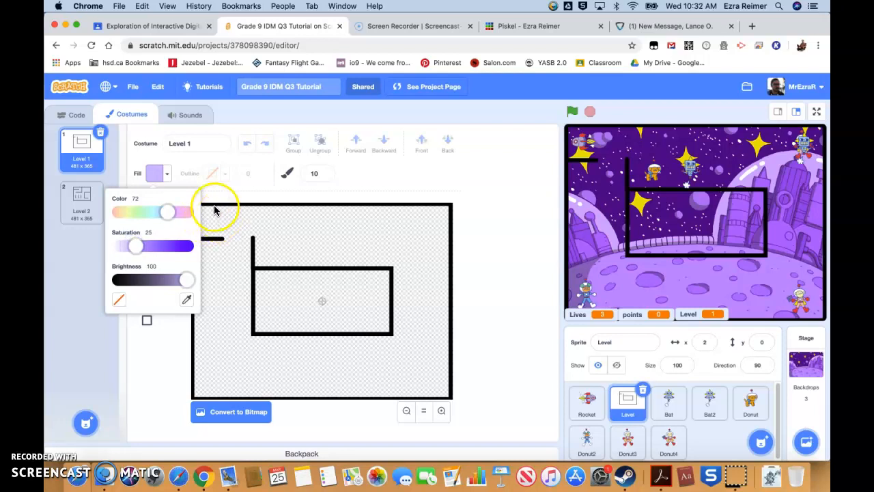
left_click(204, 184)
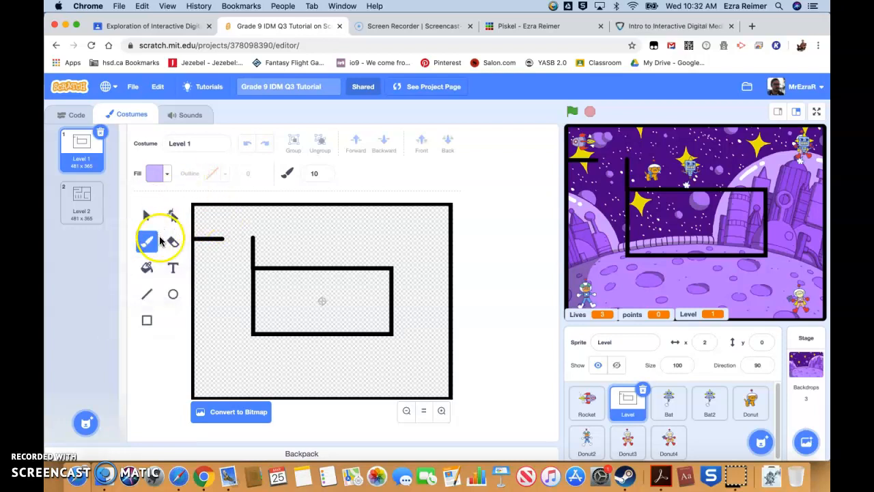
left_click(324, 175)
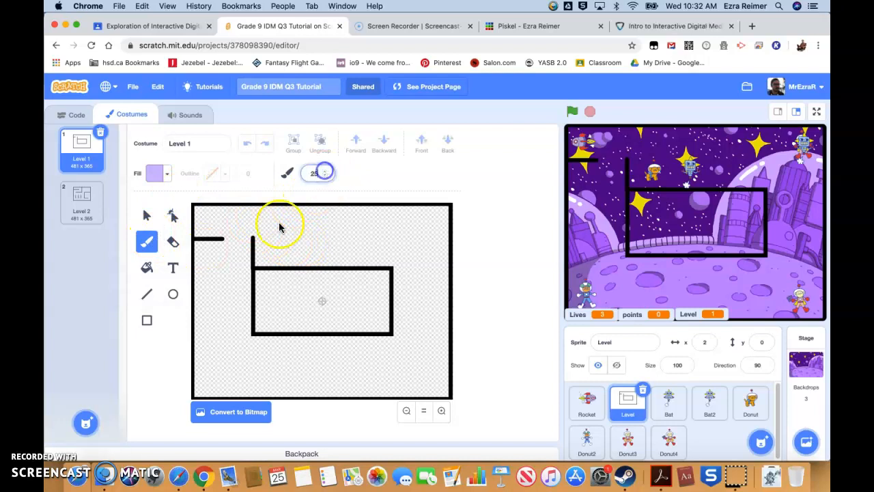
left_click(326, 172)
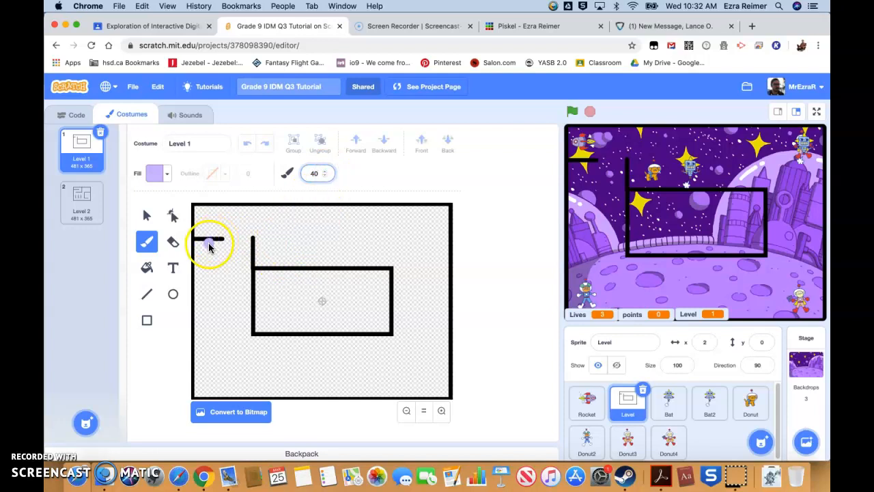
Step: Paint filled blobs over the short wall at the canvas's left border and over the inner rectangle's upper-right corner
mouse_move(196, 241)
left_mouse_down()
mouse_move(224, 246)
mouse_move(208, 260)
mouse_move(188, 234)
left_mouse_up()
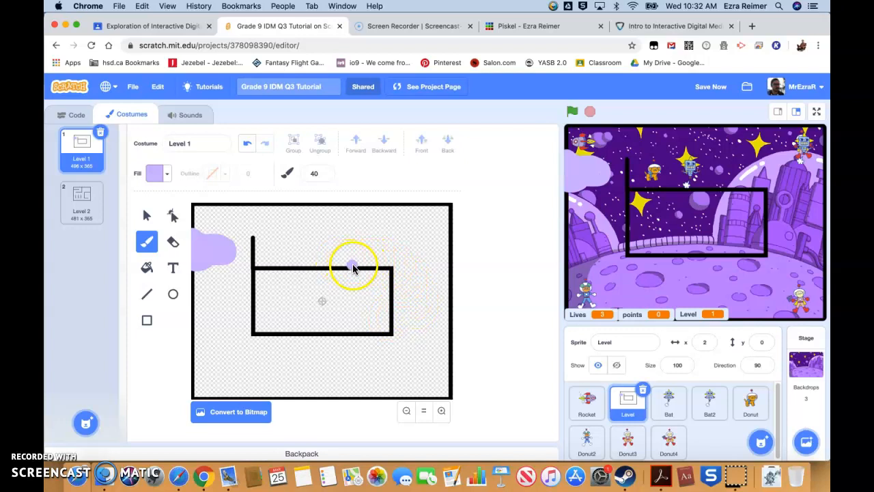
left_click(361, 260)
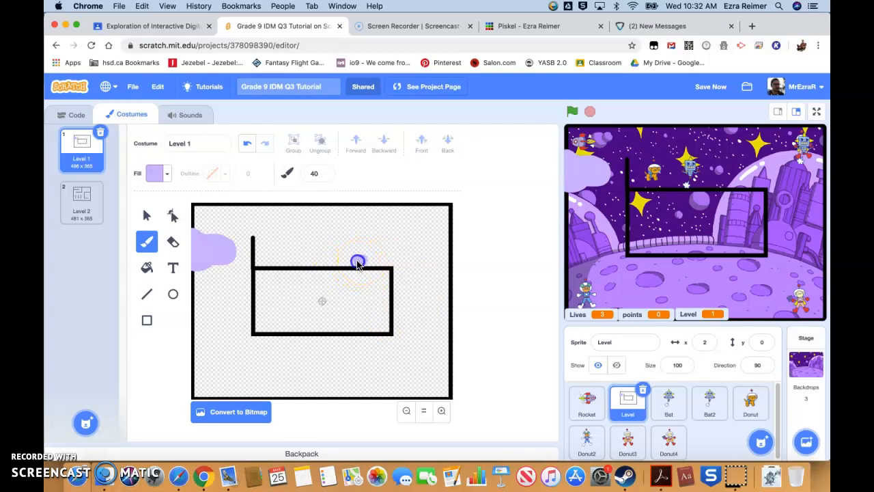
left_click_drag(348, 277, 365, 302)
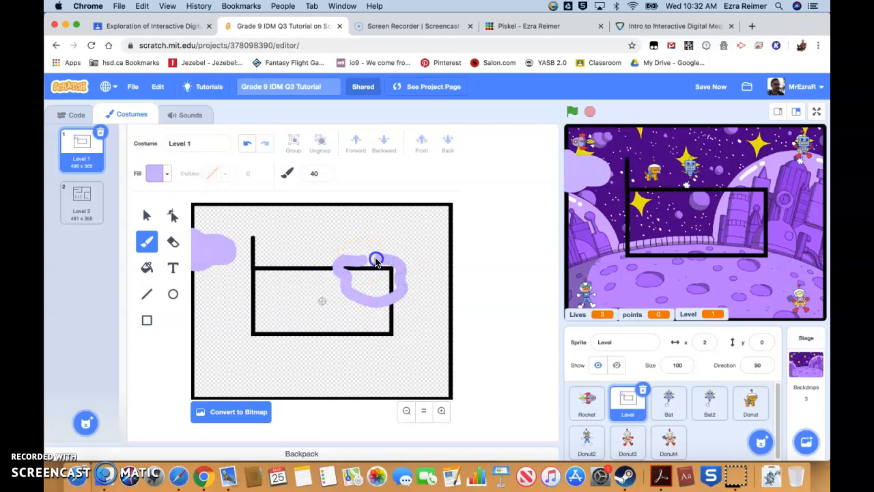
left_click_drag(364, 267, 385, 273)
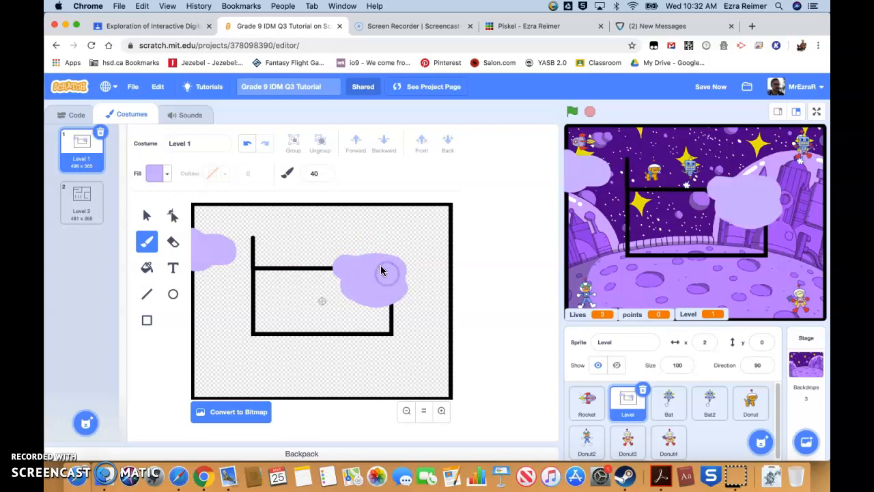
Step: Paint a small blob above the inner rectangle and larger ones over its lower-left and lower-right corners
mouse_move(299, 224)
left_mouse_down()
mouse_move(312, 233)
mouse_move(302, 230)
left_mouse_up()
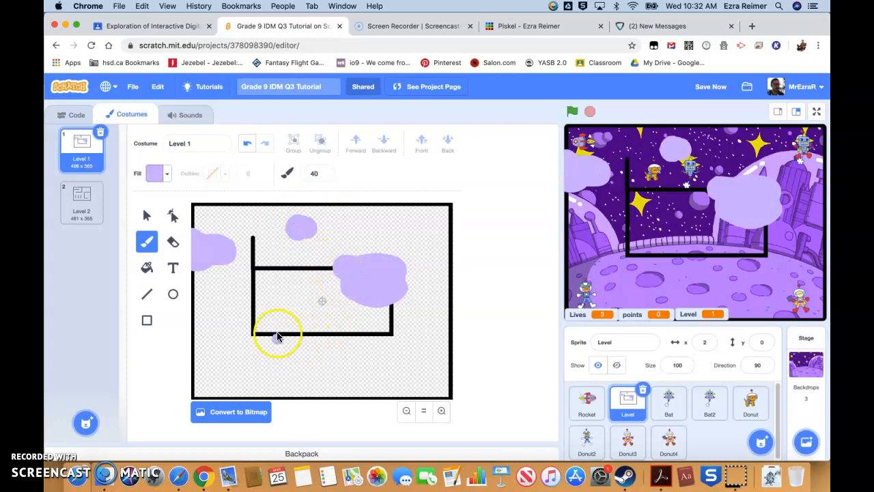
mouse_move(267, 311)
left_mouse_down()
mouse_move(267, 346)
mouse_move(303, 333)
mouse_move(273, 335)
left_mouse_up()
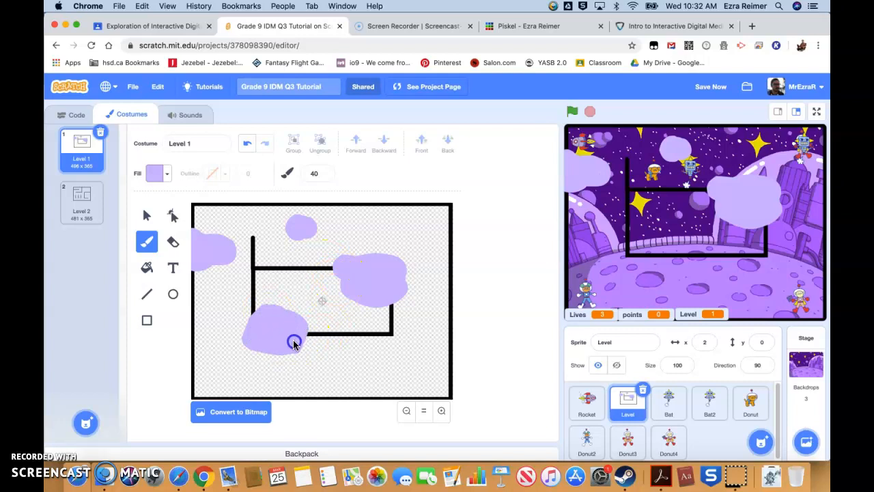
mouse_move(384, 337)
left_mouse_down()
mouse_move(356, 344)
mouse_move(400, 362)
mouse_move(387, 349)
left_mouse_up()
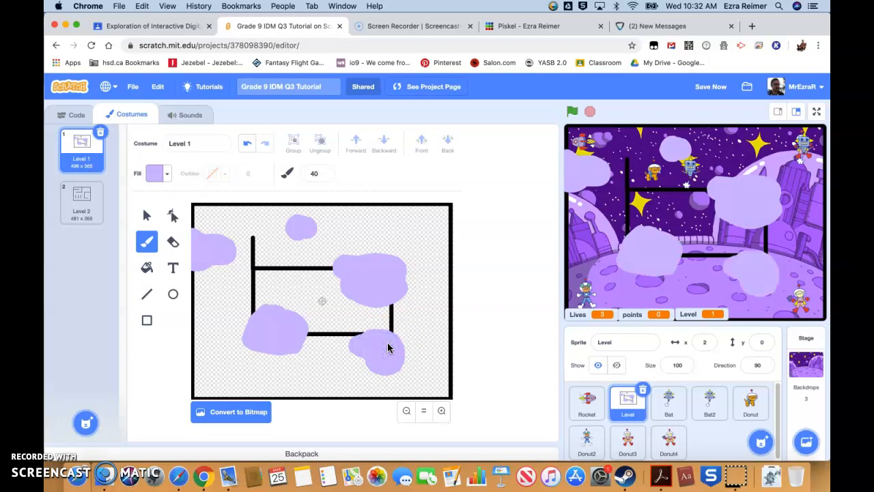
Step: Paint blobs in the canvas's upper-right and lower-right corners and a small one below the inner rectangle
left_click_drag(387, 209, 452, 227)
left_click_drag(450, 365, 439, 403)
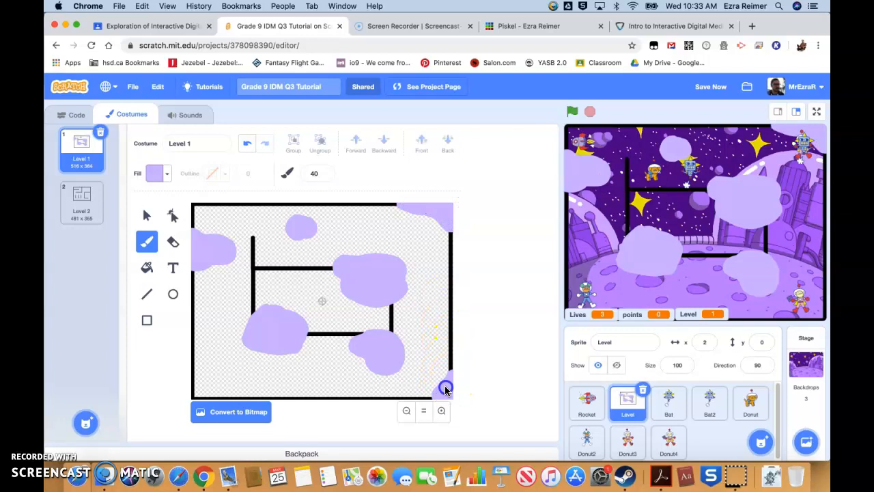
left_click_drag(322, 382, 326, 366)
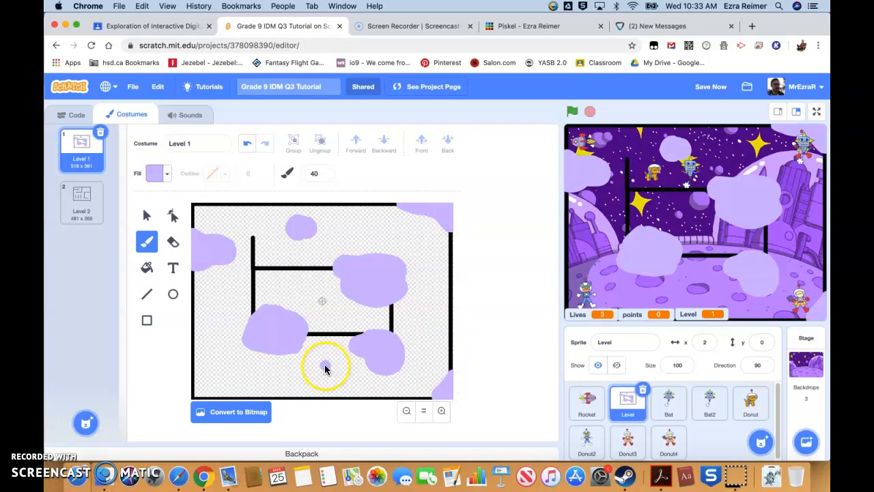
left_click_drag(332, 376, 321, 374)
Step: Paint over the inner rectangle's upper-left corner and extend the paint down to the lower-left blob
left_click(265, 269)
mouse_move(253, 283)
left_mouse_down()
mouse_move(293, 282)
mouse_move(267, 273)
mouse_move(299, 290)
mouse_move(298, 319)
left_mouse_up()
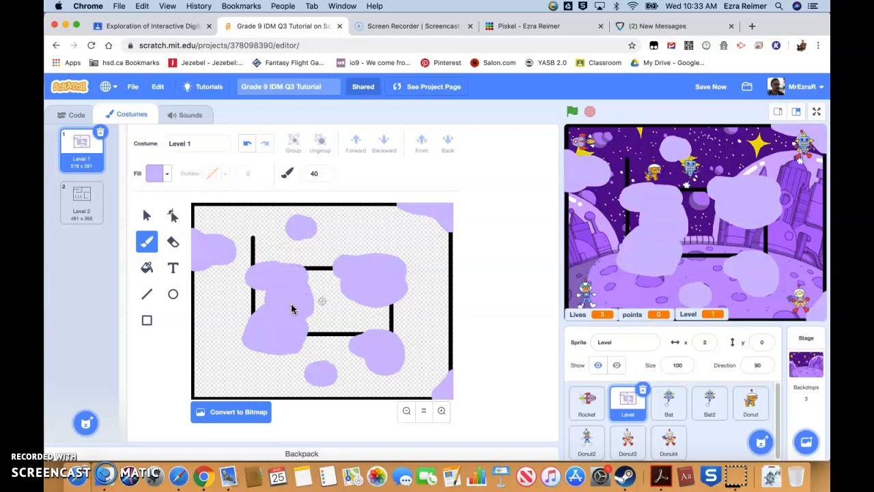
left_click(349, 324)
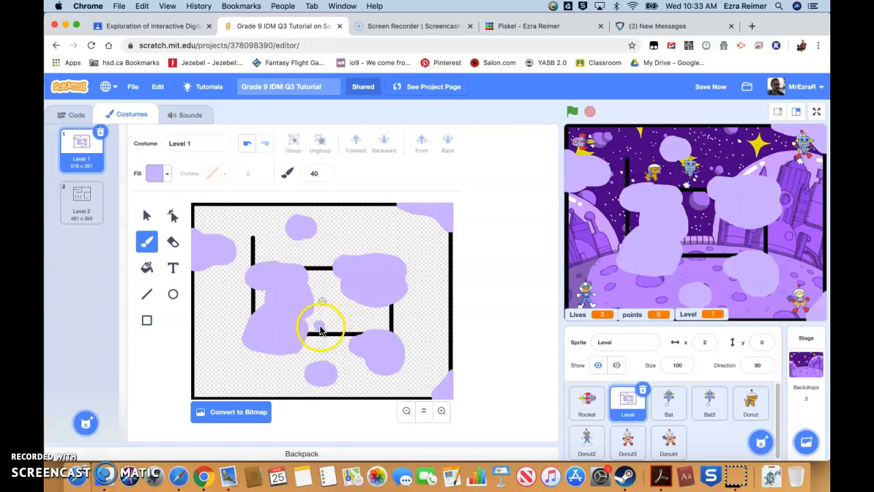
Step: Paint small blobs beside the inner rectangle's right wall, on the top border, and low on the left border
left_click(409, 321)
left_click(364, 296)
left_click(376, 217)
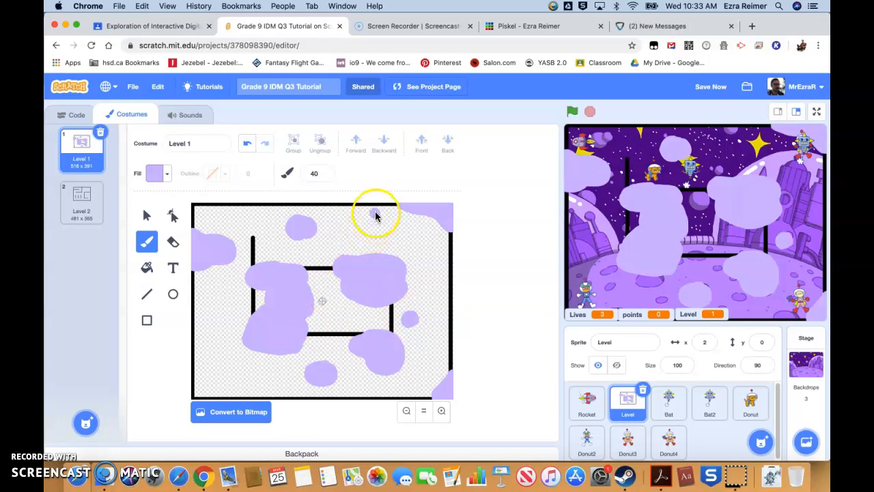
left_click_drag(200, 357, 198, 382)
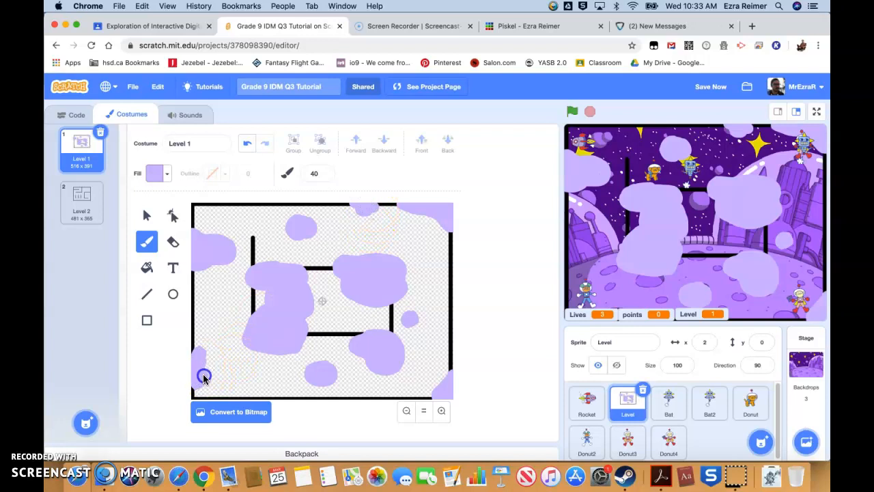
left_click(181, 378)
left_click(253, 319)
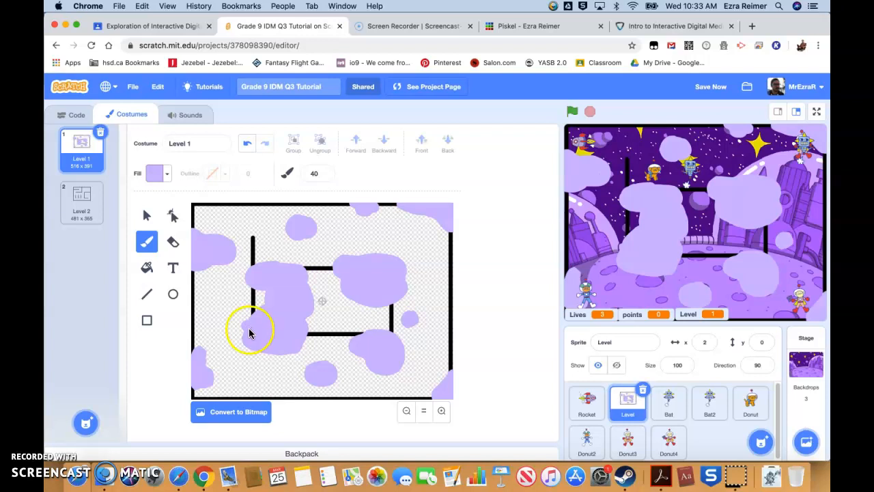
Step: Trim the right edge of the upper blob on the left border with the Eraser and touch it up with the Brush
left_click(172, 242)
left_click(229, 253)
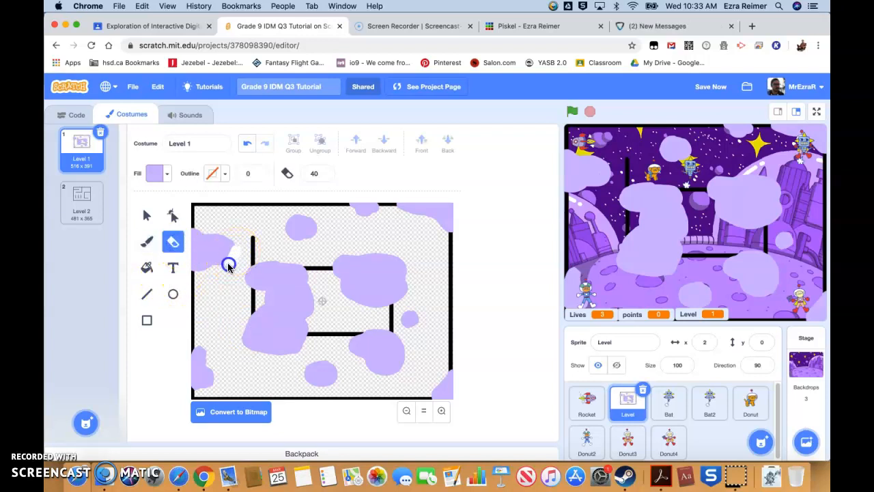
mouse_move(236, 255)
left_mouse_down()
mouse_move(233, 241)
mouse_move(244, 244)
mouse_move(228, 274)
left_mouse_up()
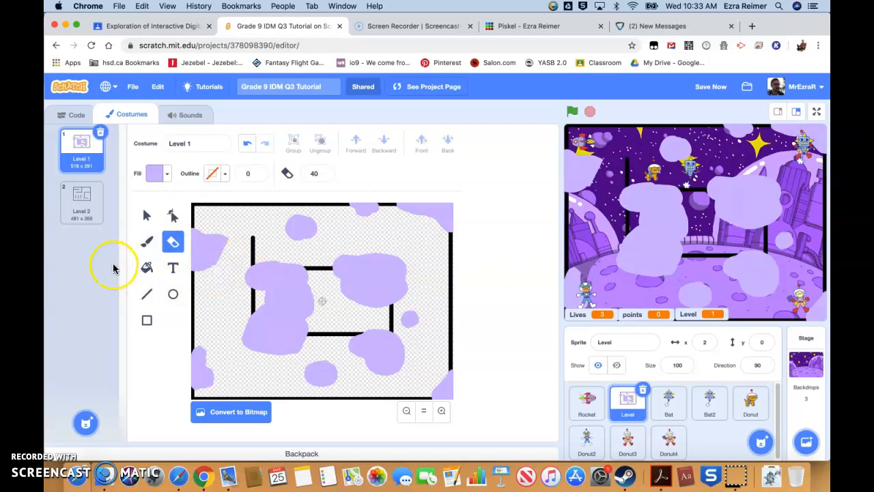
left_click(146, 242)
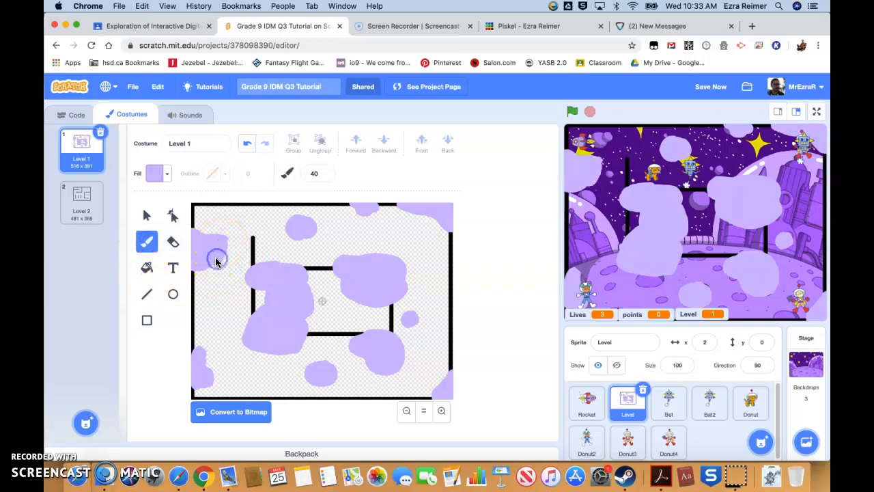
Step: Outline the upper left-border blob in purple with colour 81, brightness 70 and width 10, and return to the Brush tool
left_click(146, 215)
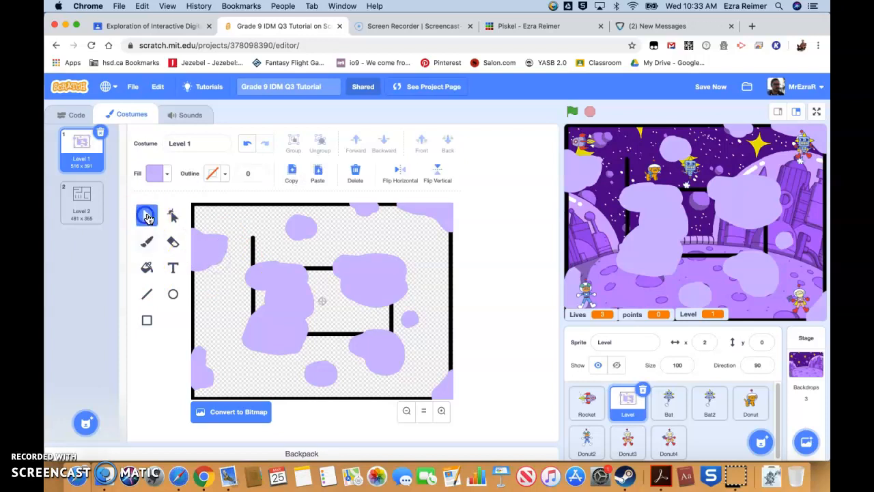
left_click(220, 249)
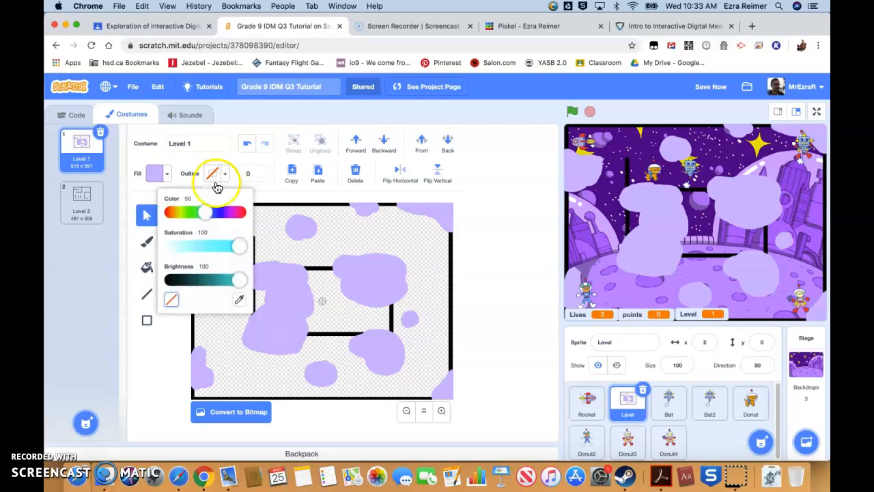
left_click(231, 214)
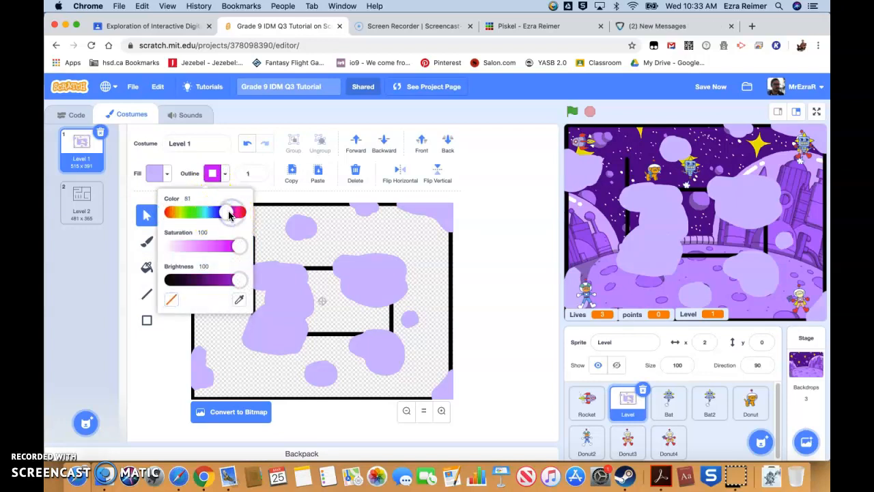
mouse_move(236, 284)
left_mouse_down()
mouse_move(196, 288)
mouse_move(224, 287)
left_mouse_up()
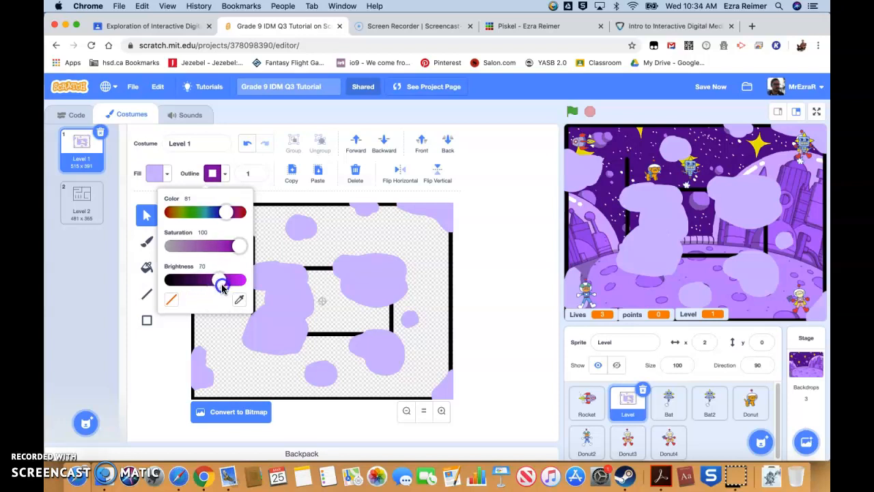
left_click(260, 170)
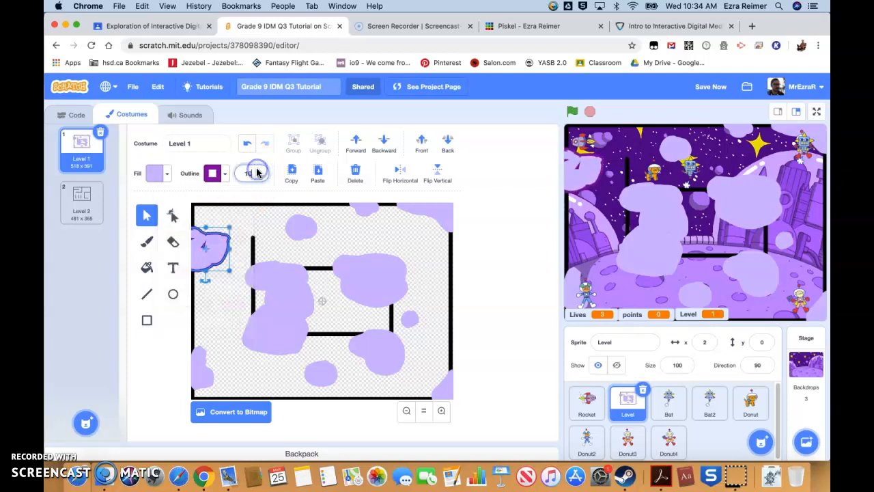
left_click(147, 242)
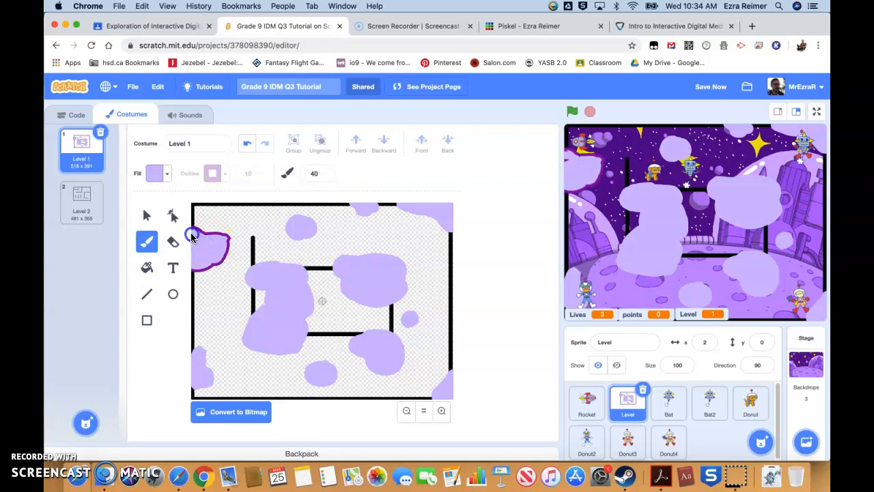
Step: Select the overlapping pieces of the upper blob on the left border and group them into one object
left_click(146, 215)
left_click(219, 241)
left_click_drag(225, 259, 212, 246)
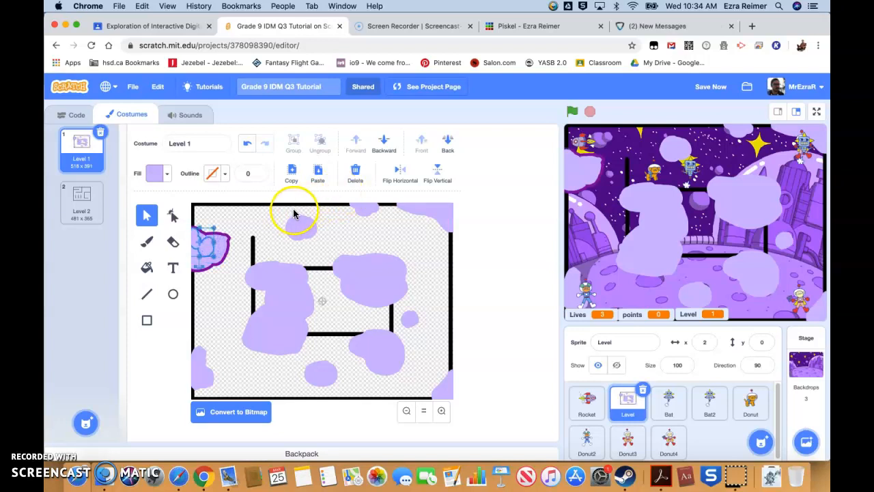
left_click(222, 248, "shift")
left_click(292, 144)
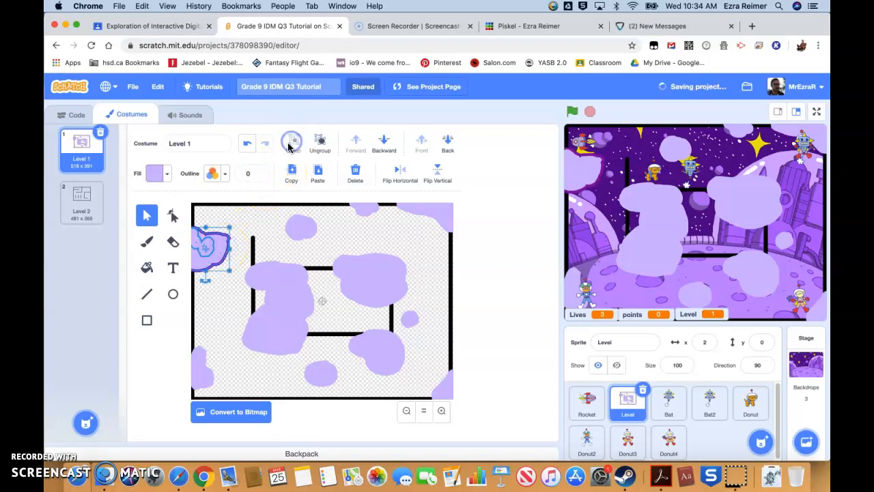
left_click_drag(242, 216, 296, 231)
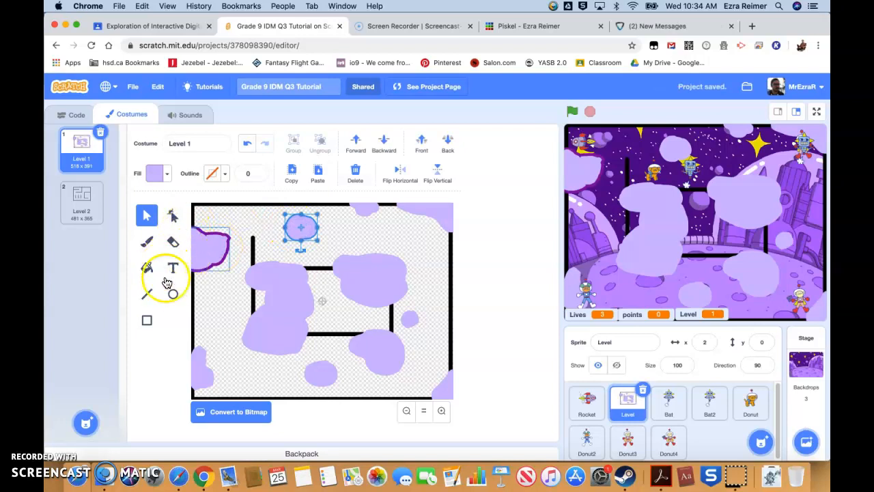
left_click(214, 173)
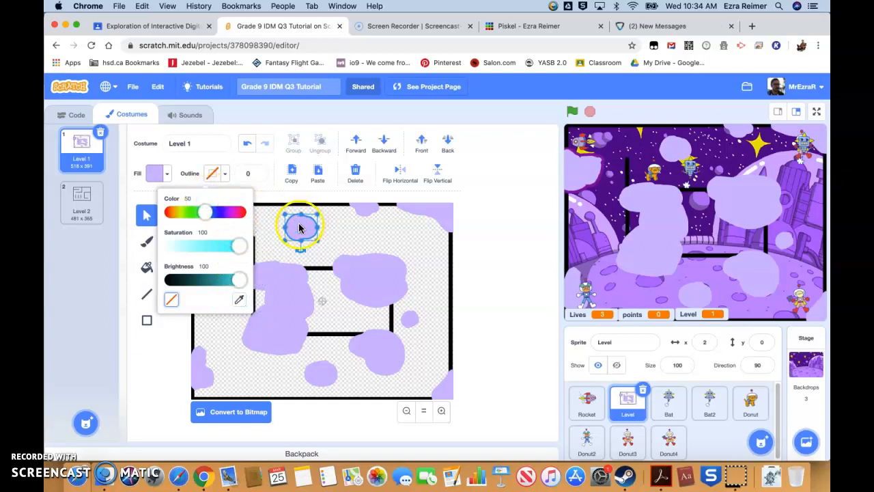
left_click(240, 302)
right_click(297, 253)
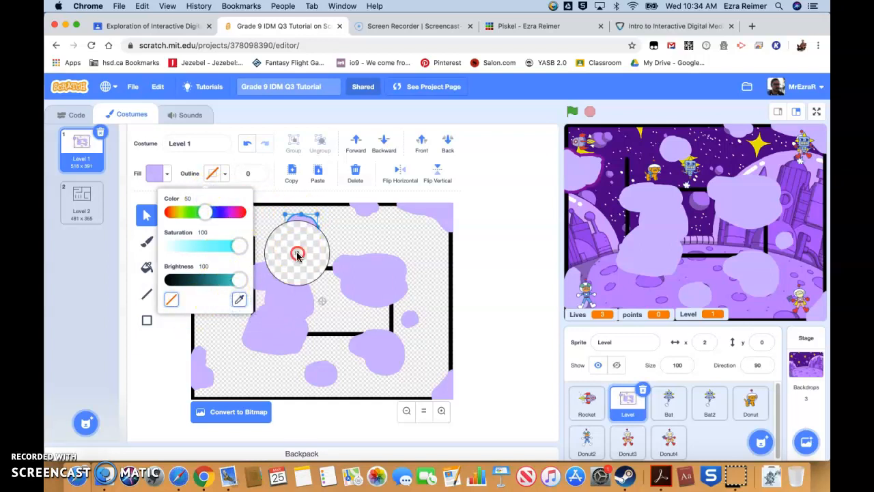
left_click(345, 233)
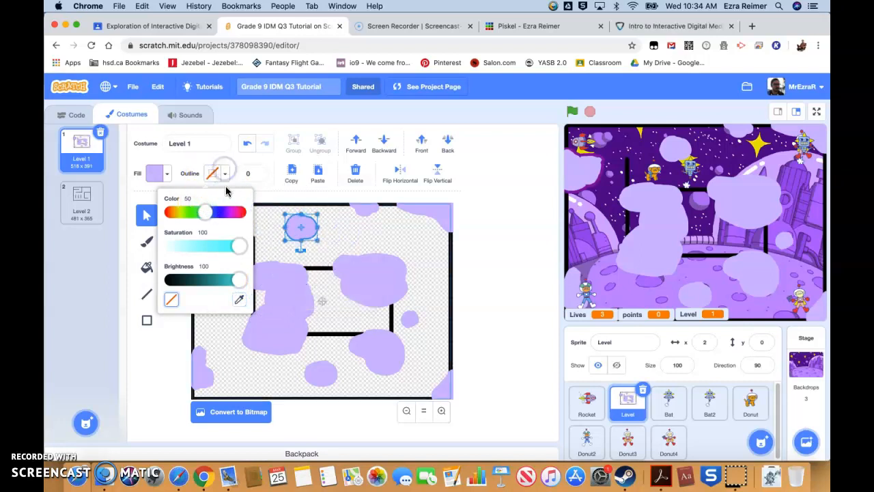
left_click(238, 300)
left_click(167, 300)
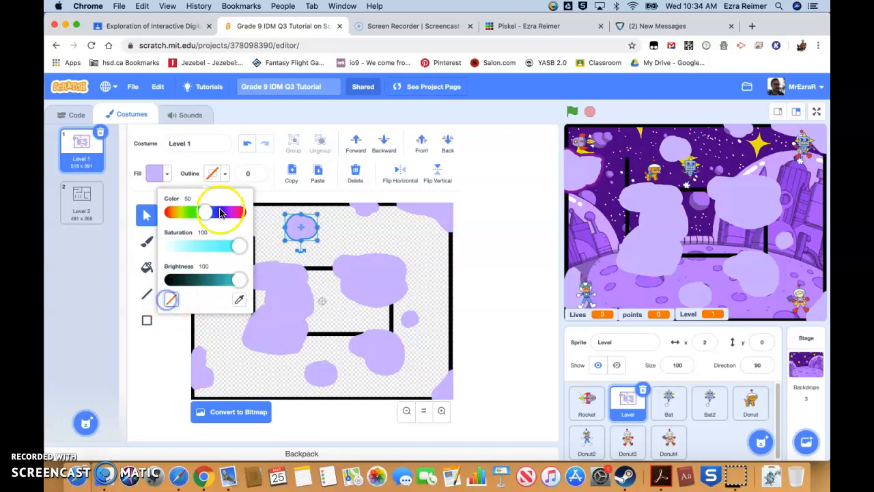
left_click(313, 176)
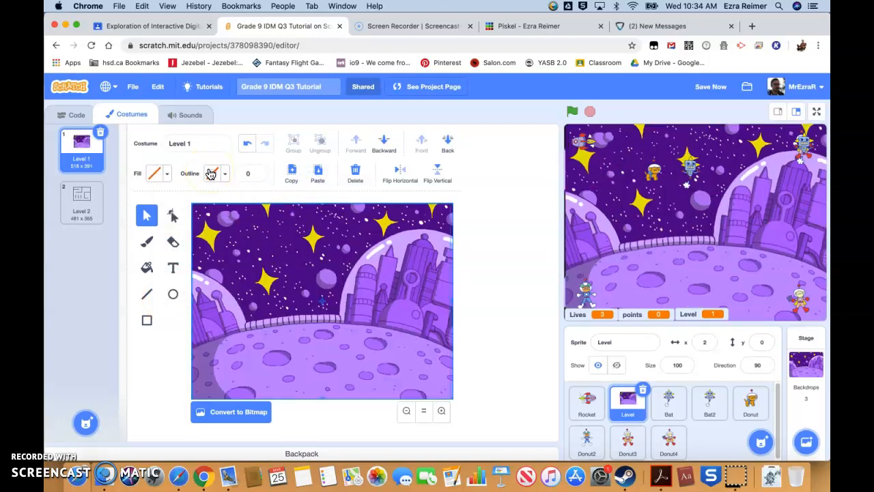
key("super+z")
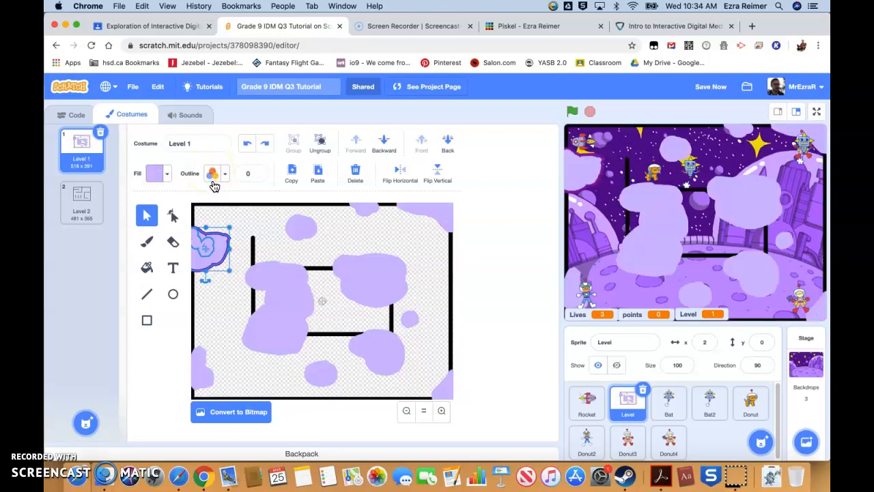
Step: Give the large blob over the inner rectangle's left wall a purple outline with colour 78 and brightness 66
left_click(282, 289)
left_click(227, 175)
left_click(225, 212)
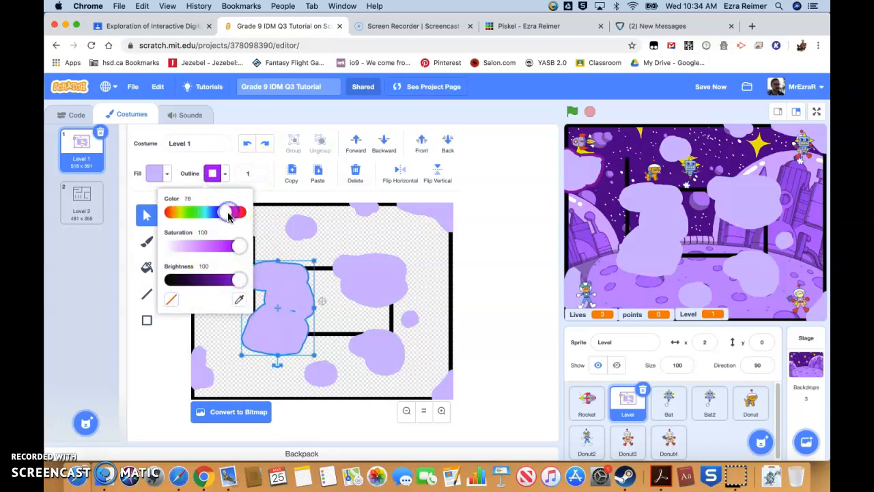
left_click_drag(239, 278, 220, 280)
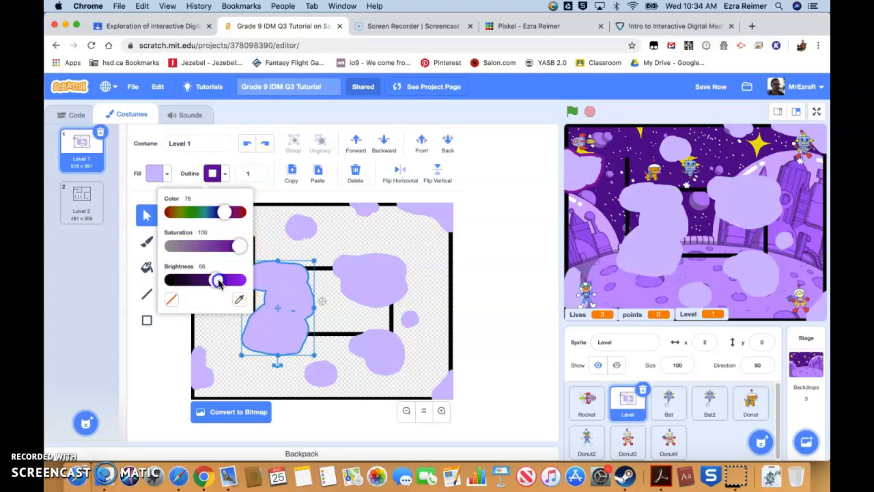
Step: Set the outline width of the large blob over the inner rectangle's left wall to 9
left_click(258, 171)
left_click(259, 170)
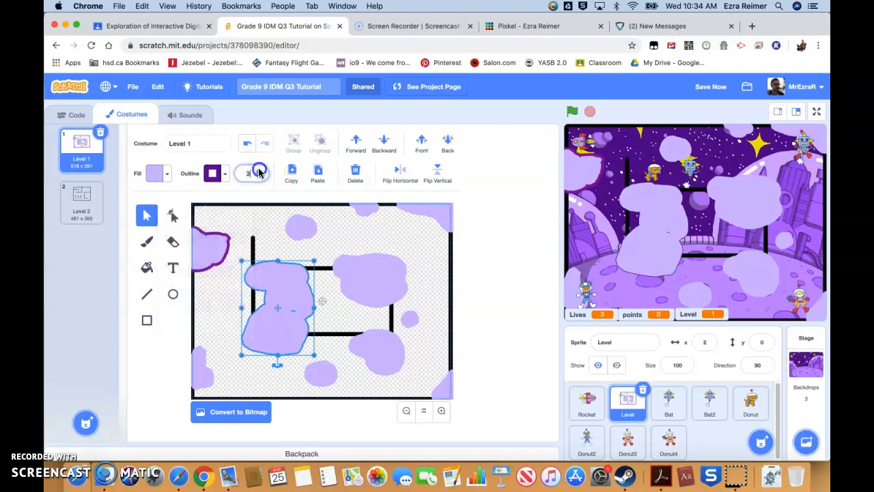
left_click(259, 171)
left_click(259, 170)
left_click(258, 171)
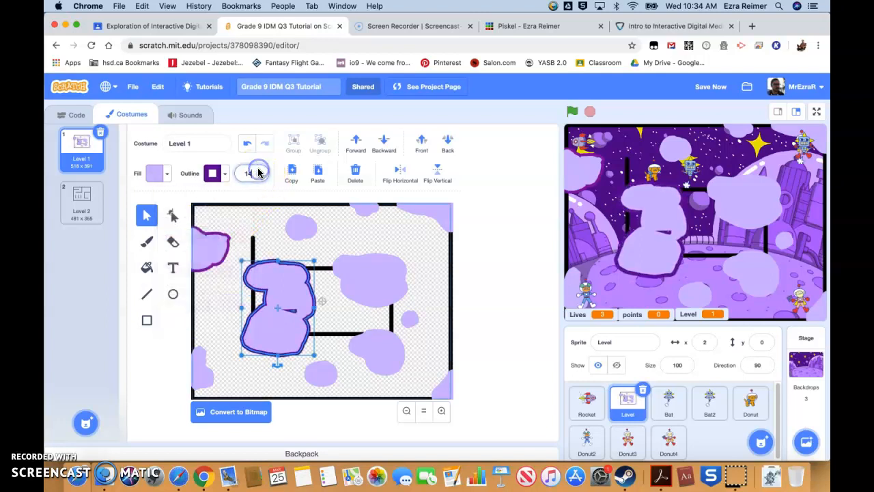
left_click(258, 177)
left_click(259, 177)
left_click(259, 177)
left_click(258, 176)
left_click(259, 177)
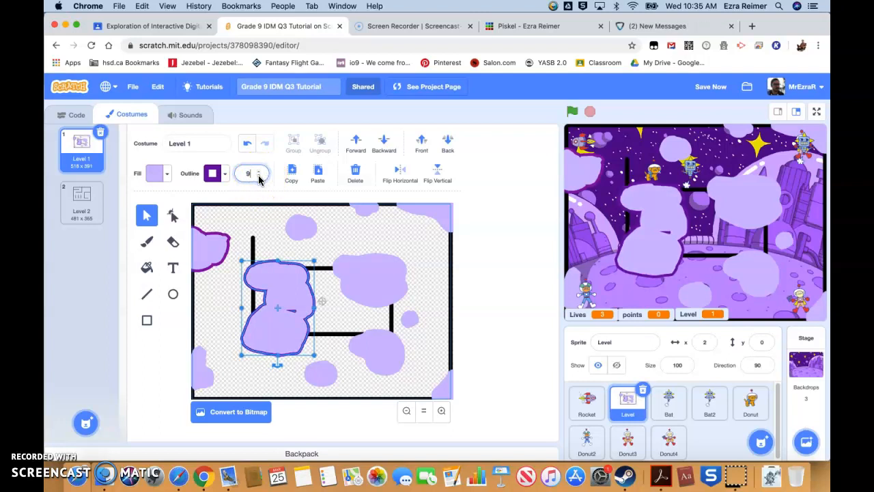
left_click(251, 177)
Step: Darken the large left blob's purple outline to brightness 41
left_click(223, 176)
left_click_drag(236, 280, 198, 280)
left_click(273, 193)
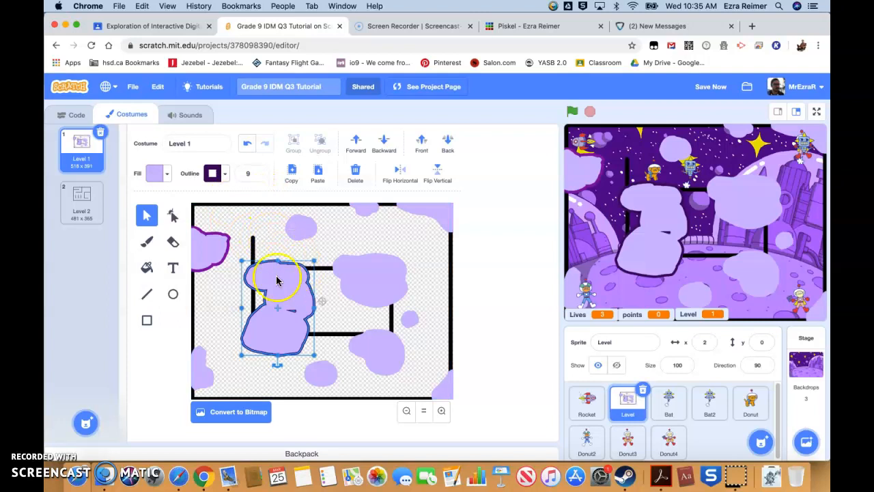
Step: Outline the small blob above the inner rectangle with the dark purple sampled from the large blob's outline, at width 10
left_click(297, 234)
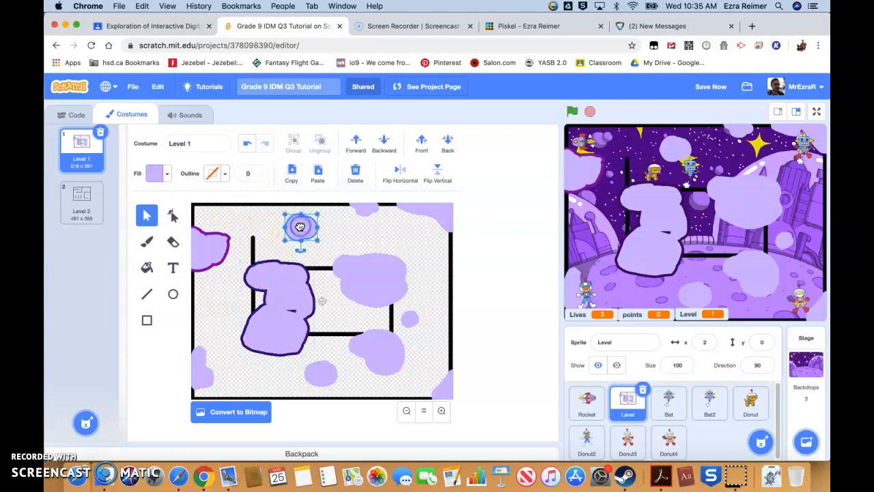
left_click(224, 173)
left_click(239, 299)
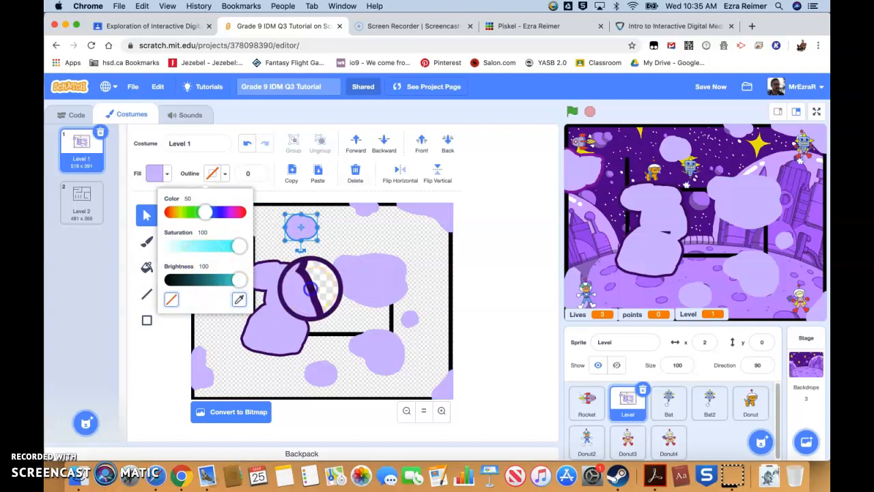
left_click(309, 287)
left_click(259, 173)
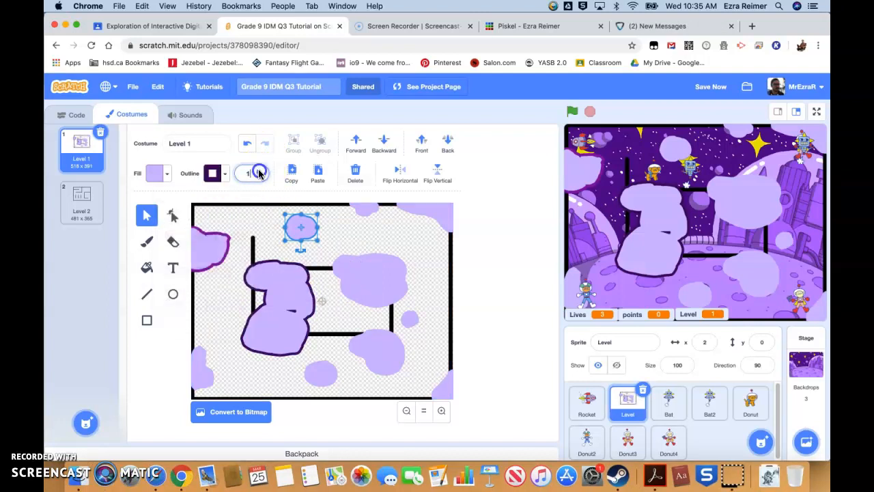
left_click(260, 172)
left_click(260, 172)
left_click(260, 172)
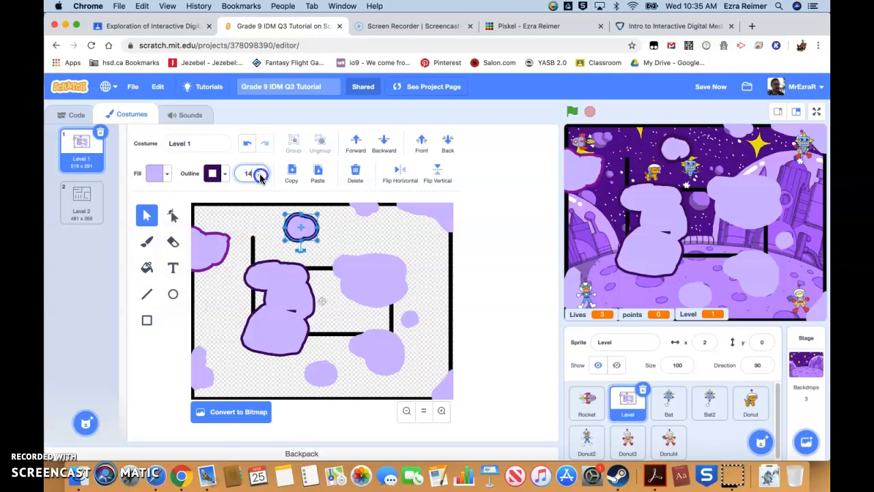
left_click(342, 237)
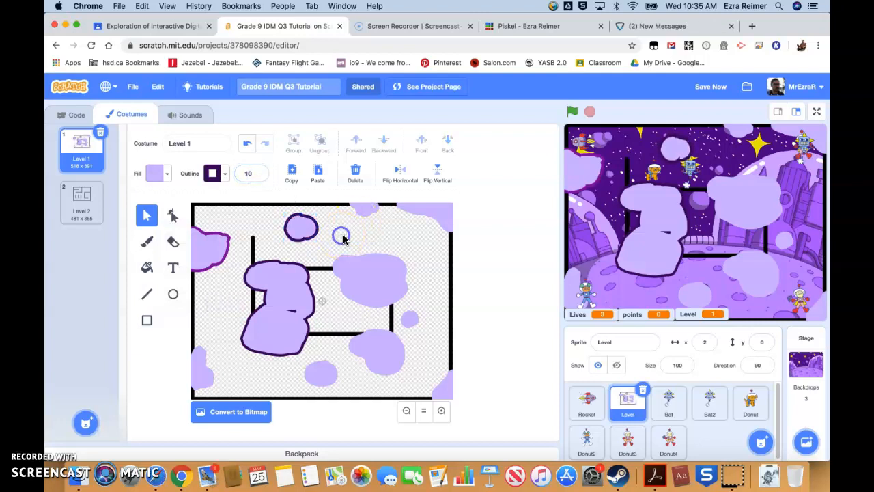
Step: Select all remaining blobs without an outline and outline them together in the sampled dark purple at width 10
left_click(360, 208)
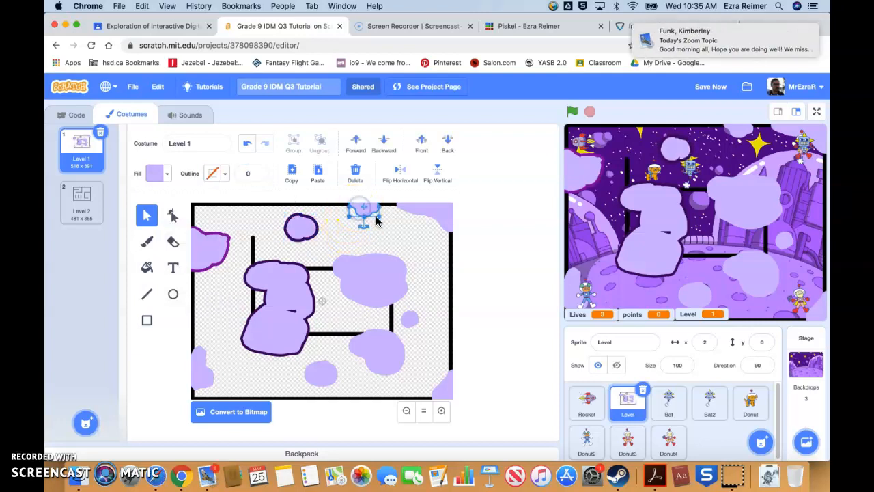
left_click_drag(425, 211, 380, 263)
left_click(410, 319, "shift")
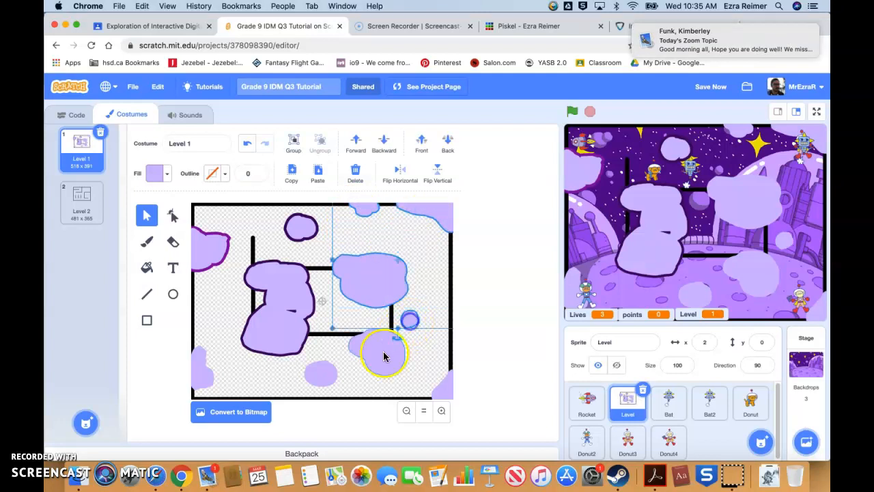
left_click(385, 353, "shift")
left_click(446, 391, "shift")
left_click(209, 377, "shift")
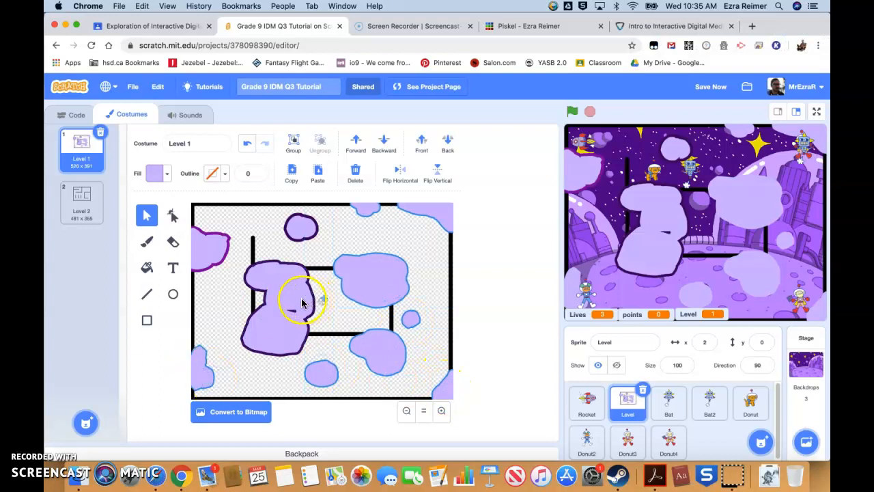
left_click(225, 174)
left_click(239, 299)
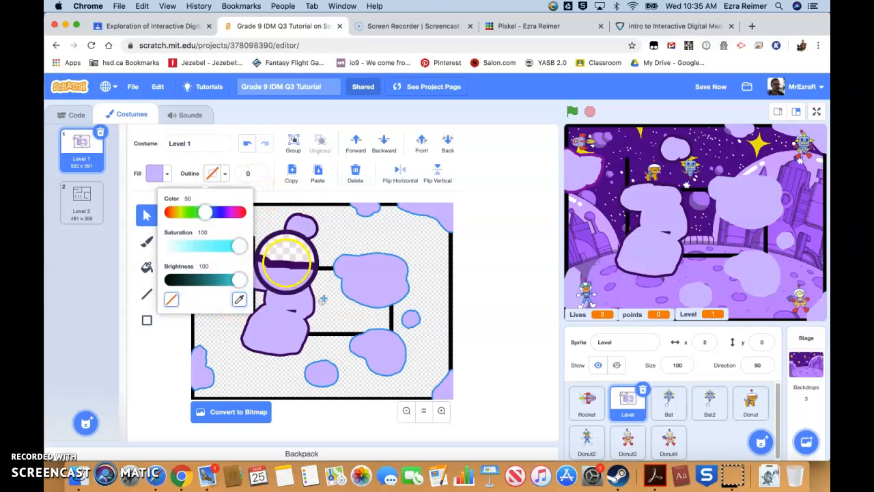
left_click(287, 261)
left_click(256, 174)
type("10")
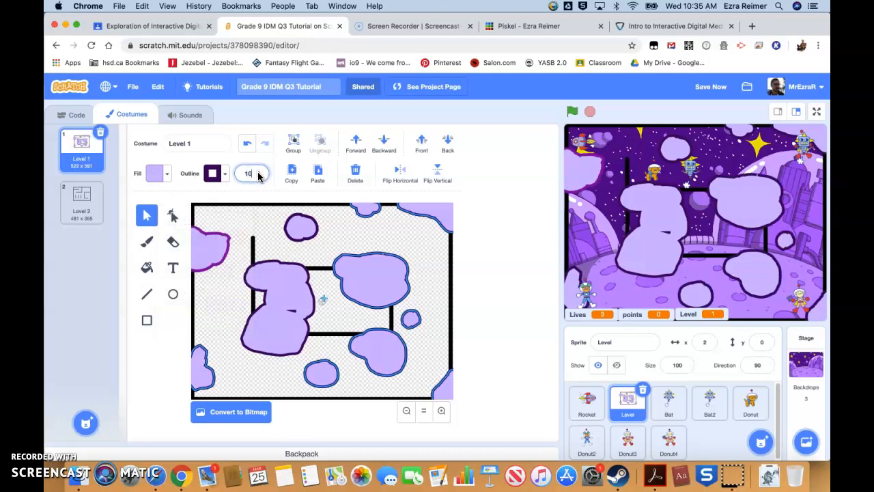
Step: Recolour the outline of the grouped upper left-border blob with the sampled dark purple and set its width to 10
left_click(212, 245)
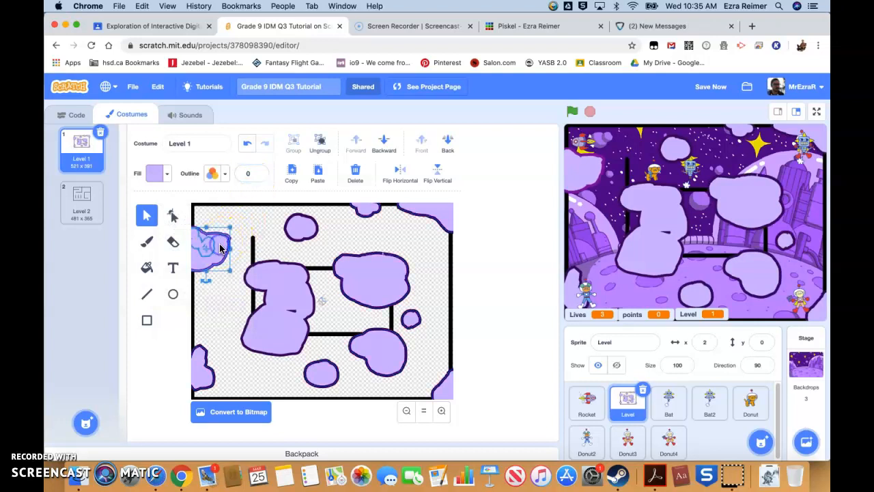
left_click(221, 178)
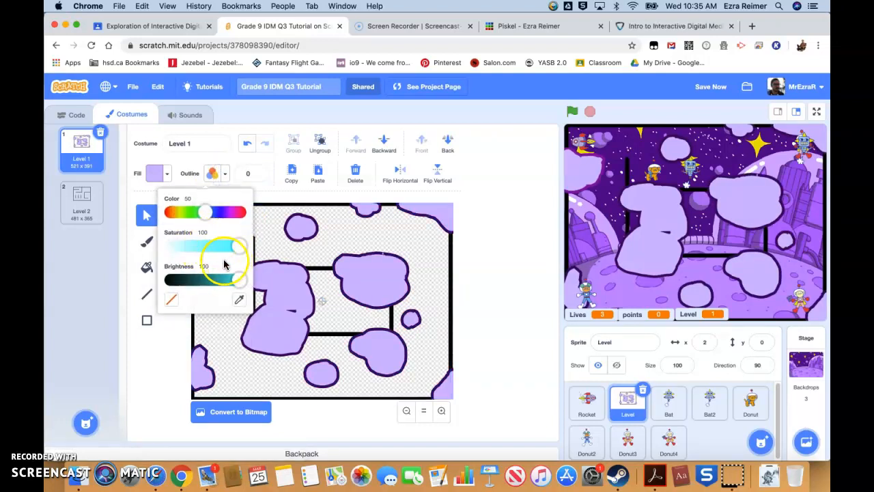
left_click(239, 299)
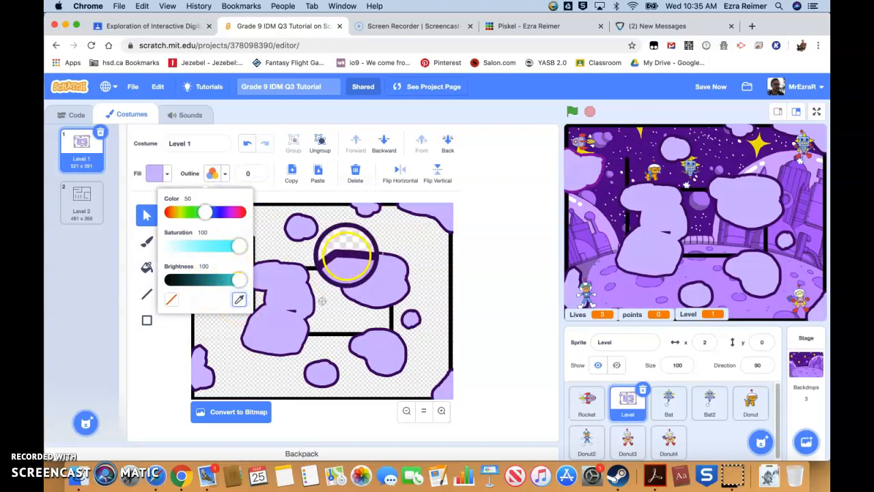
left_click(346, 258)
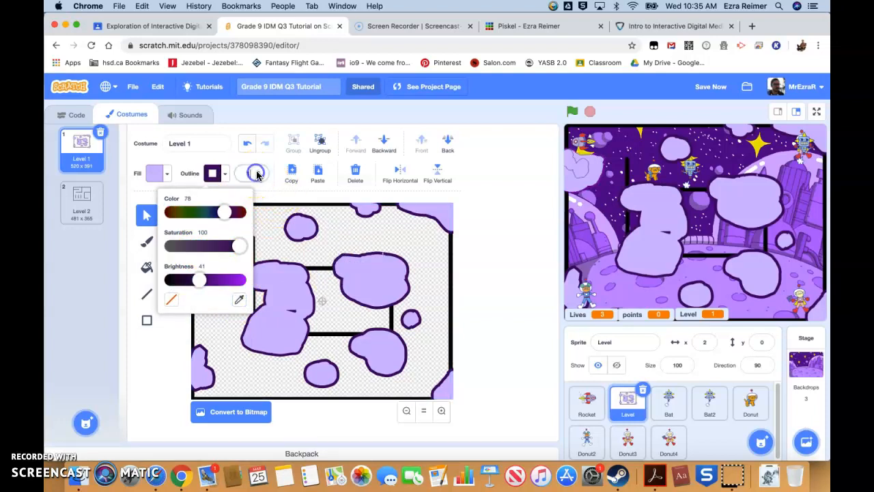
left_click(254, 173)
type("10")
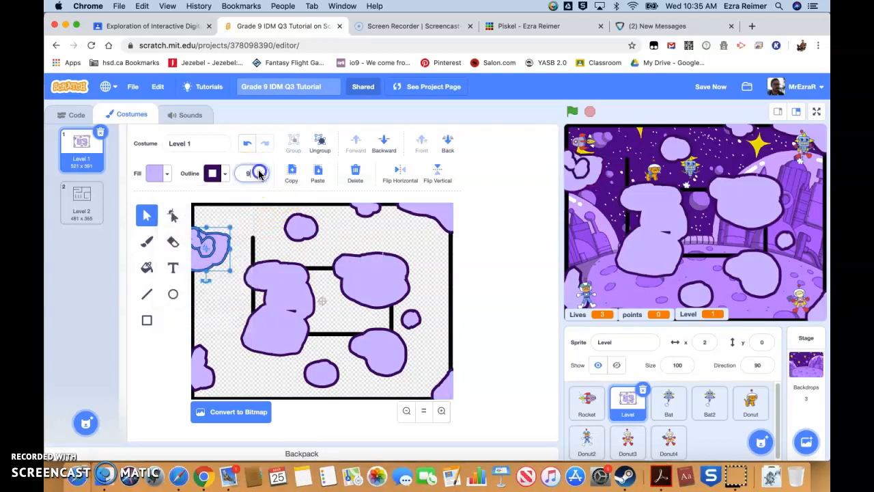
Step: Ungroup the pieces of the upper blob on the left border and clear the selection
left_click(211, 259)
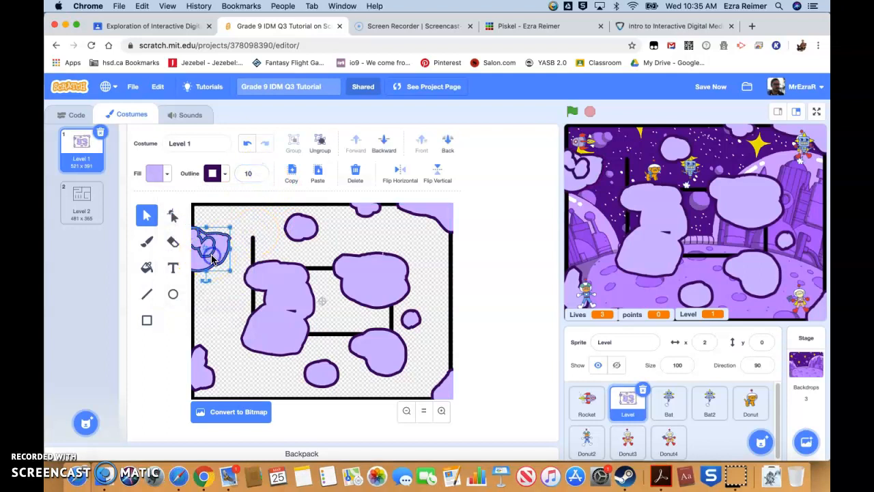
left_click(319, 141)
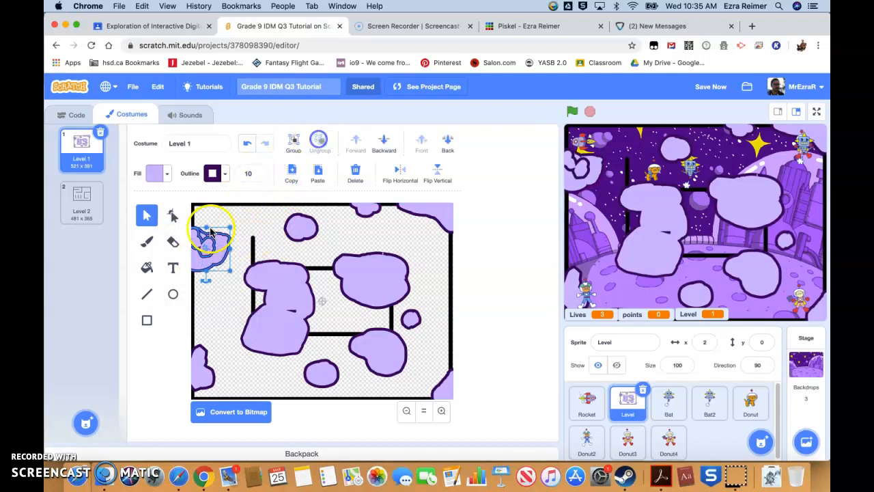
left_click(233, 217)
left_click(215, 249)
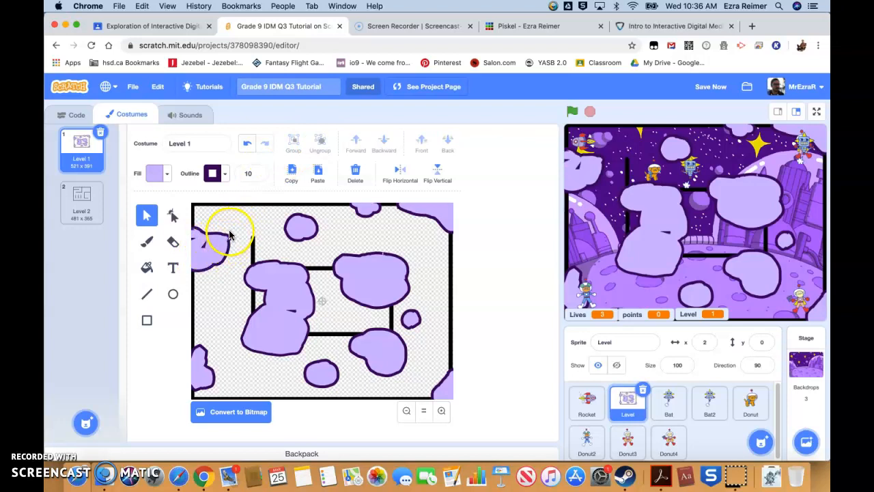
left_click(441, 410)
left_click(441, 410)
left_click(441, 410)
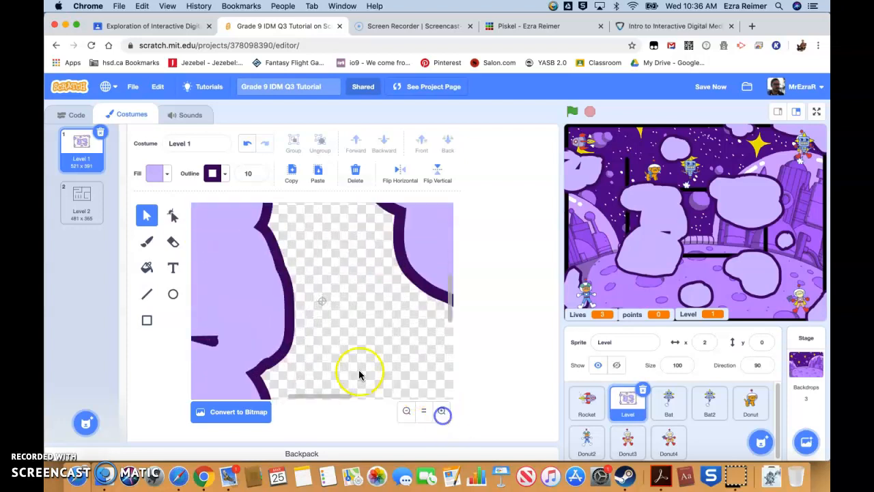
left_click(406, 410)
left_click(406, 411)
left_click(406, 410)
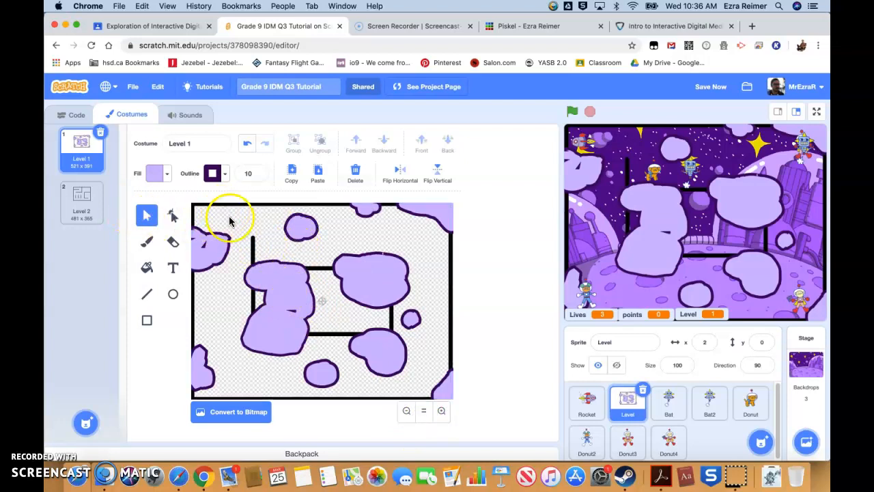
Step: Delete the free-standing vertical black line and the inner black rectangle, keeping the outer border
left_click(250, 243)
key("BackSpace")
left_click(316, 269)
key("BackSpace")
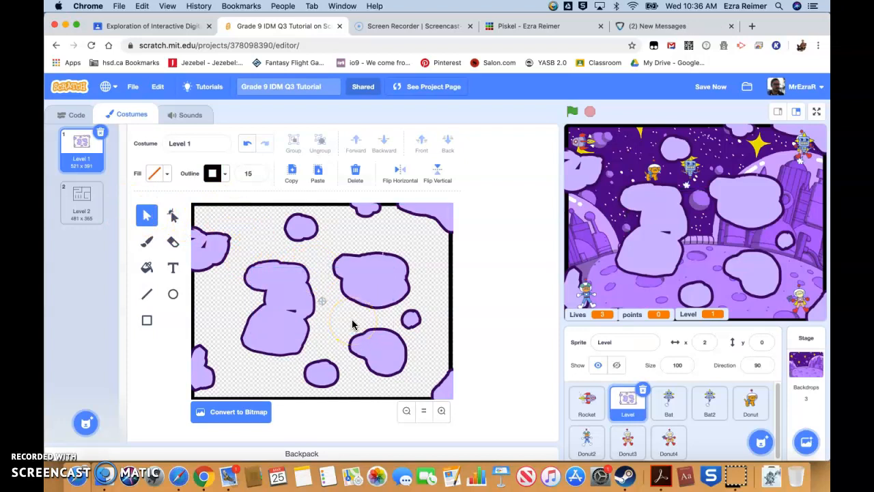
Step: Move the small upper blob against the top border and the small lower blob into the gap between the large central blobs
left_click_drag(300, 226, 296, 215)
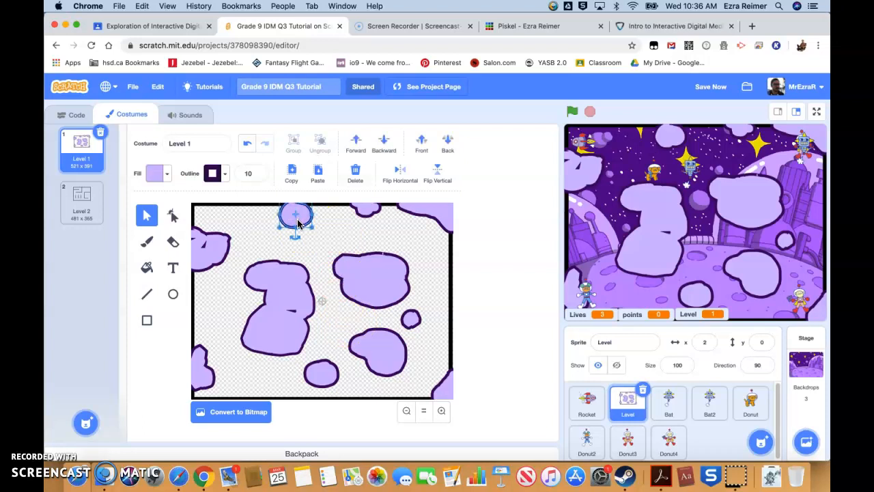
left_click(326, 372)
left_click_drag(326, 372, 340, 321)
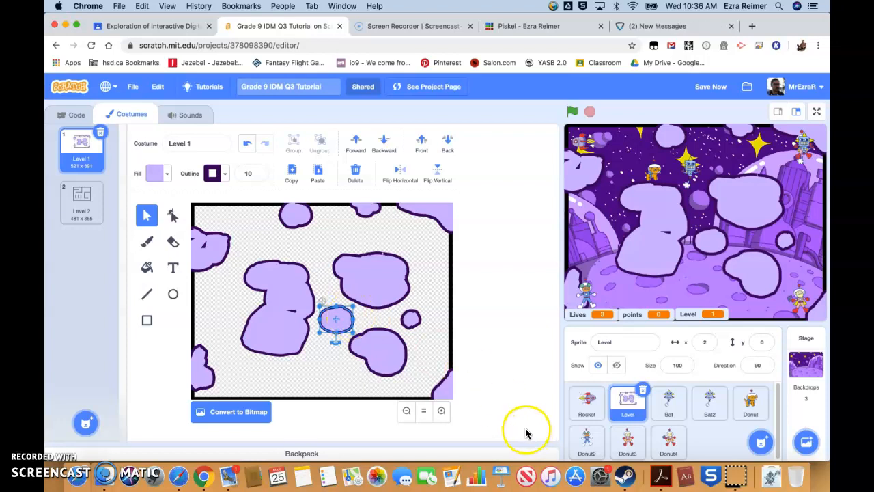
Step: Set the size of the Rocket, Bat2 and Bat sprites to 20
left_click(588, 402)
left_click(682, 365)
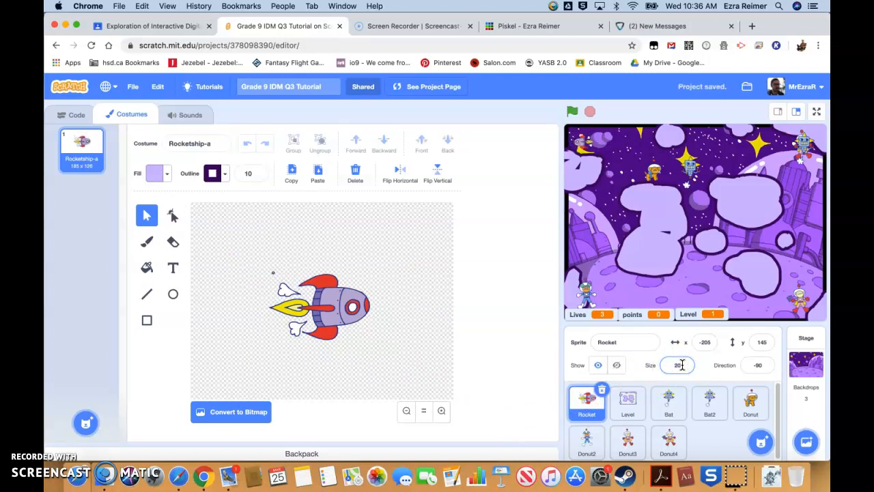
left_click(710, 401)
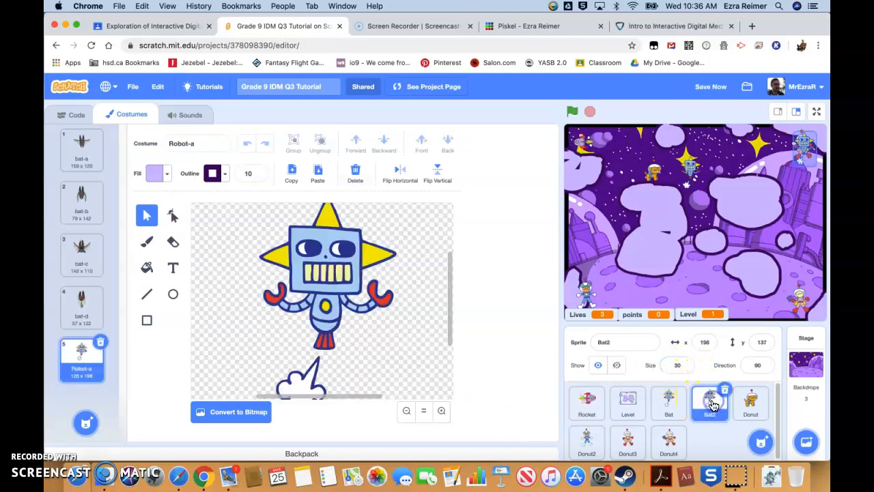
left_click(683, 360)
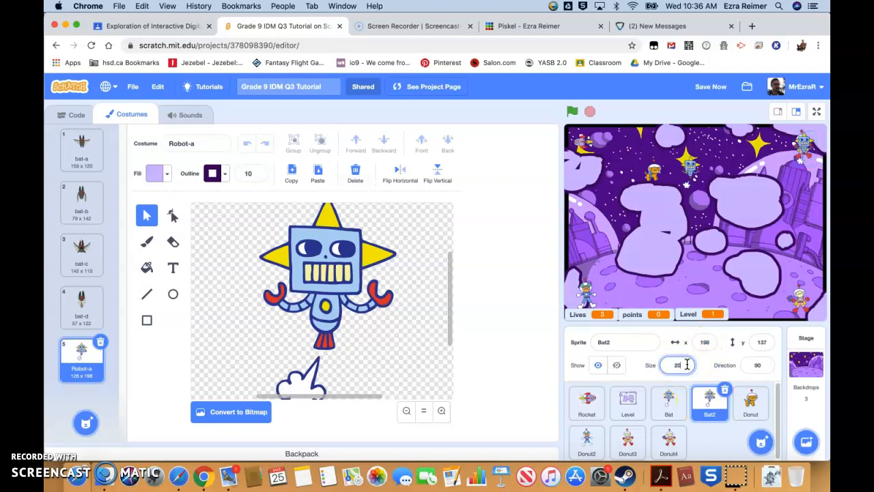
left_click(668, 401)
left_click(676, 365)
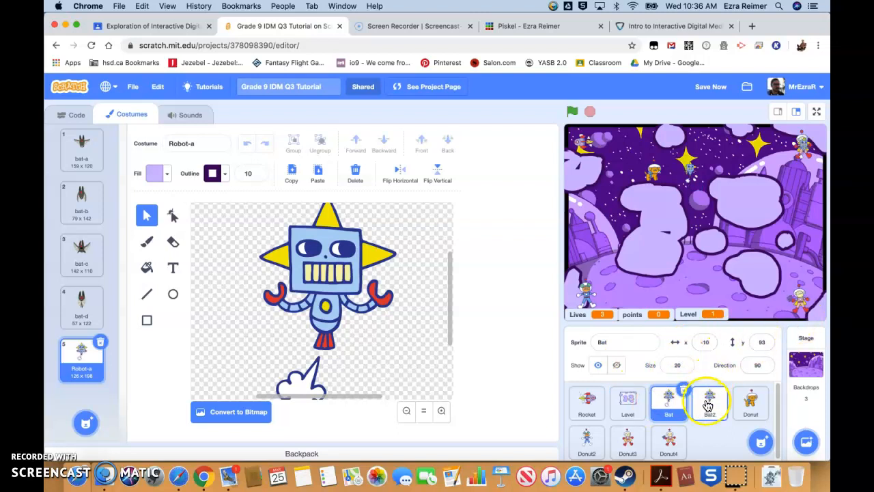
Step: Shrink the four Donut sprites, setting Donut, Donut3 and Donut4 to size 20
left_click(749, 402)
left_click(679, 364)
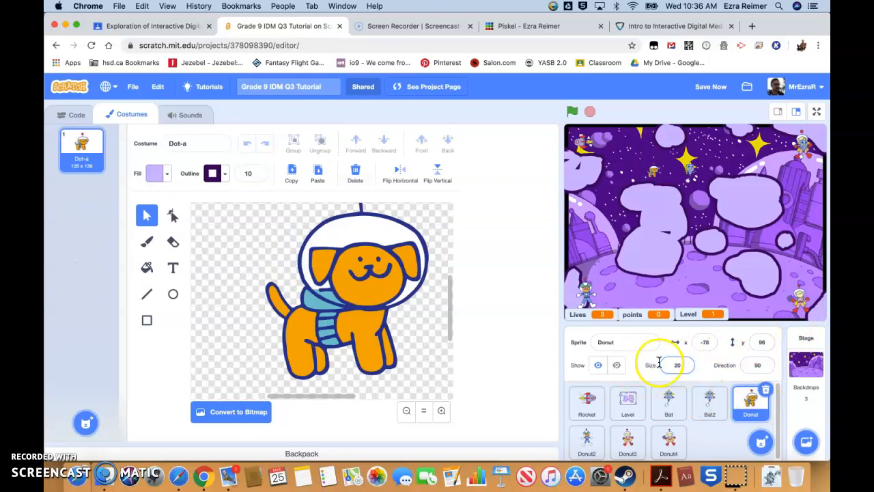
left_click(585, 436)
left_click(677, 365)
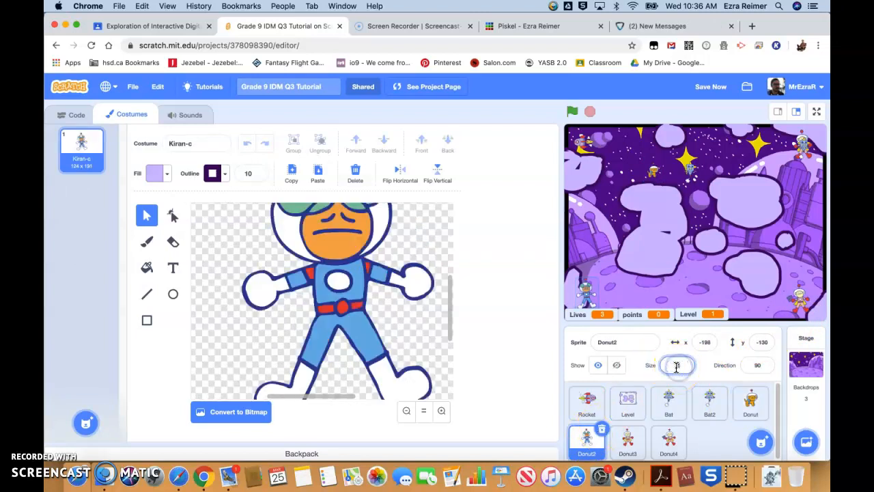
left_click(627, 438)
left_click(678, 366)
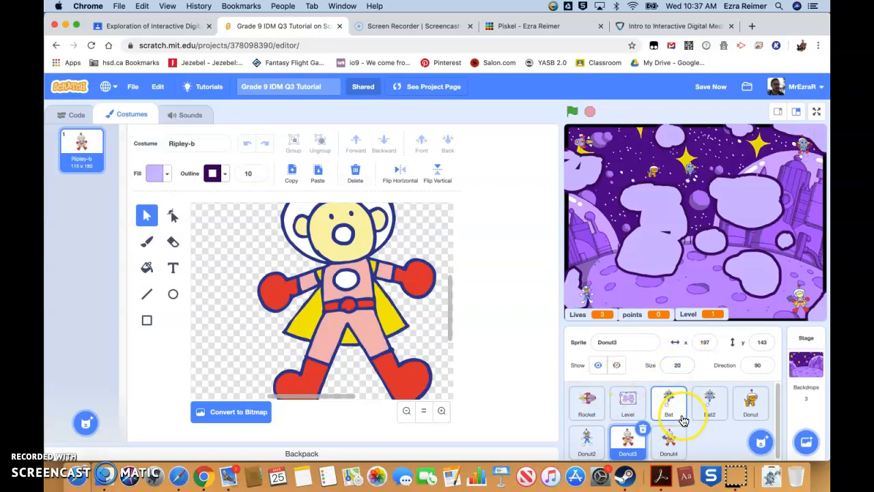
left_click(668, 436)
left_click(675, 364)
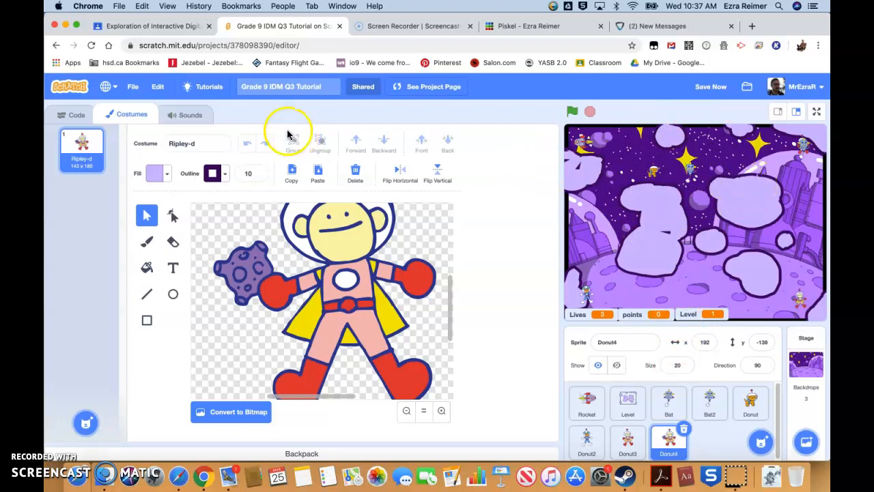
Step: Set up the Brush on the Level sprite's Level 1 costume with the dark purple sampled from a blob outline and size 6
left_click(622, 399)
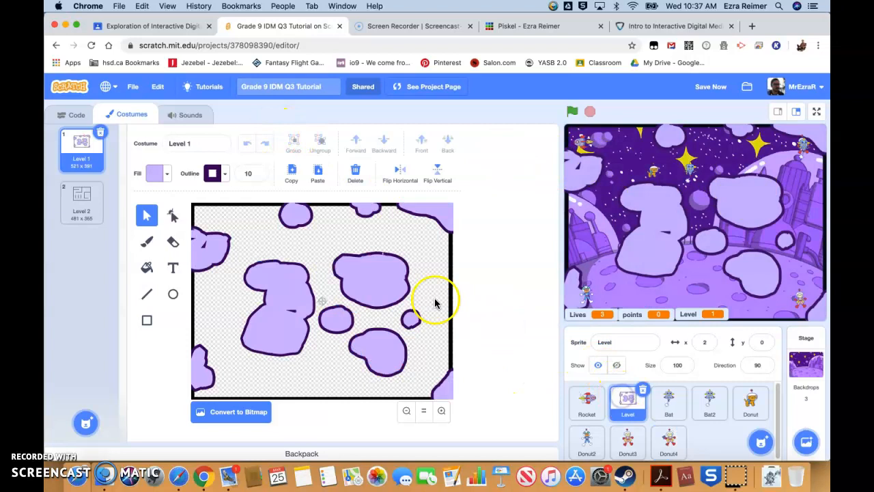
left_click(148, 244)
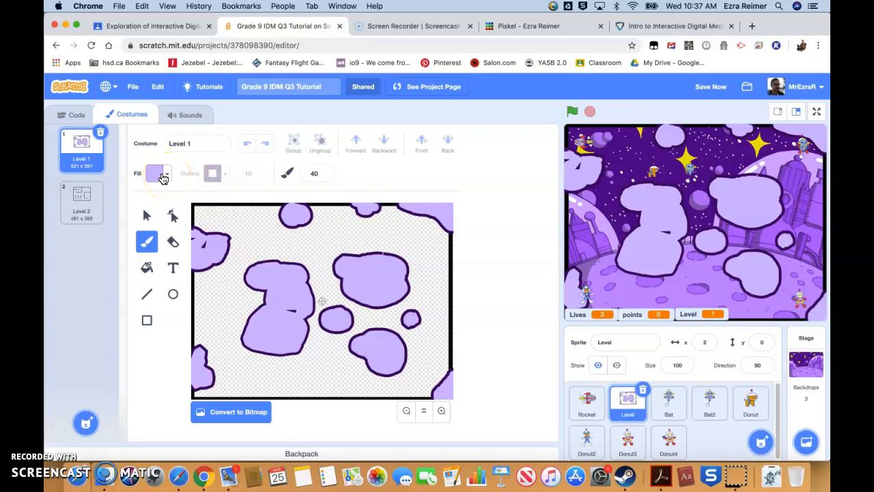
left_click(165, 177)
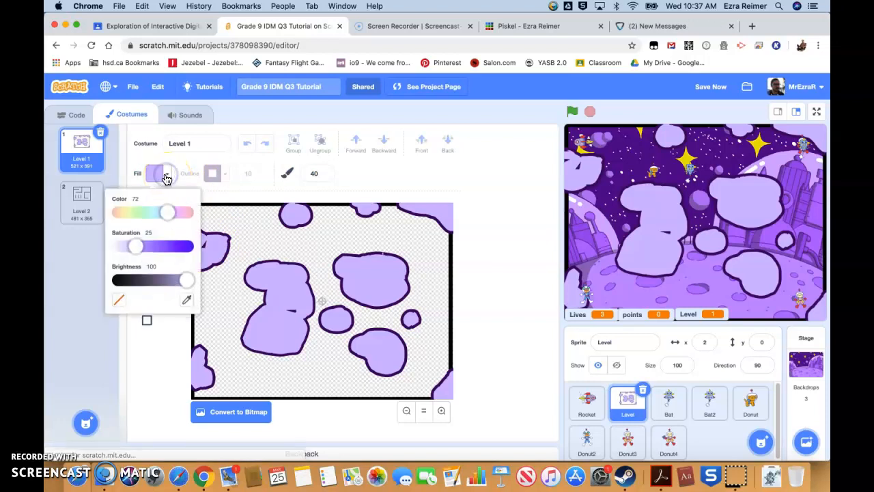
left_click(186, 299)
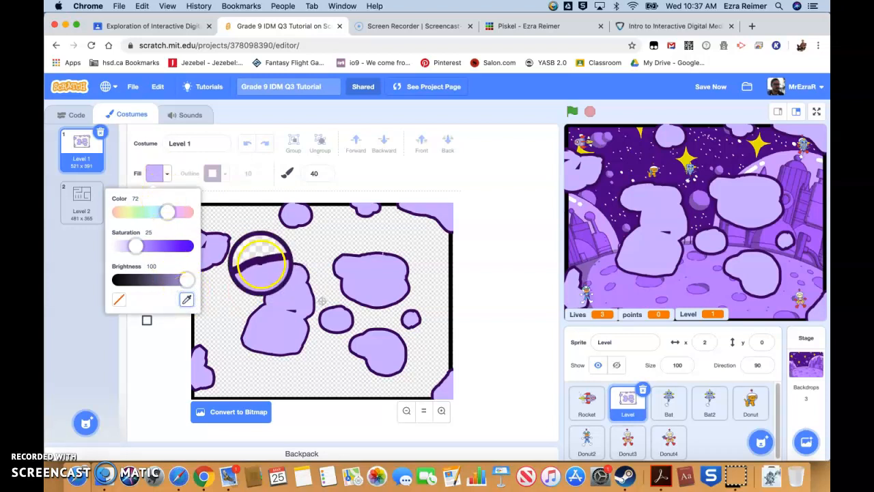
left_click(259, 263)
left_click(251, 186)
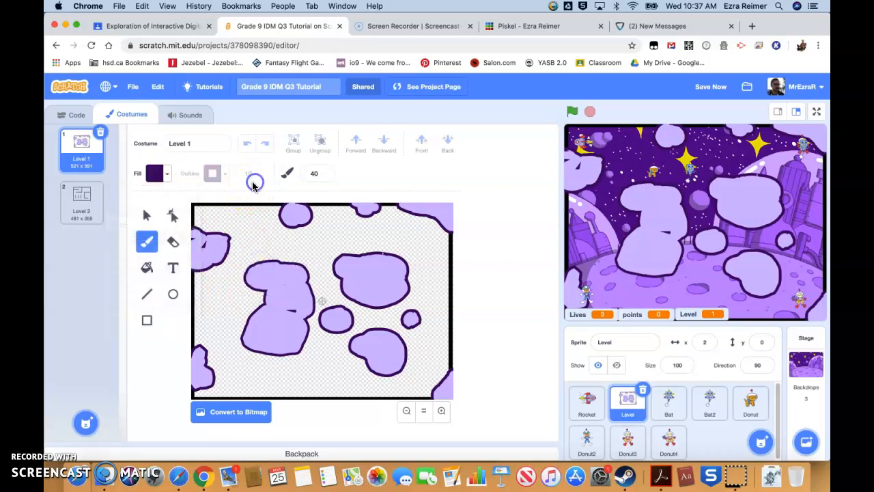
left_click(319, 174)
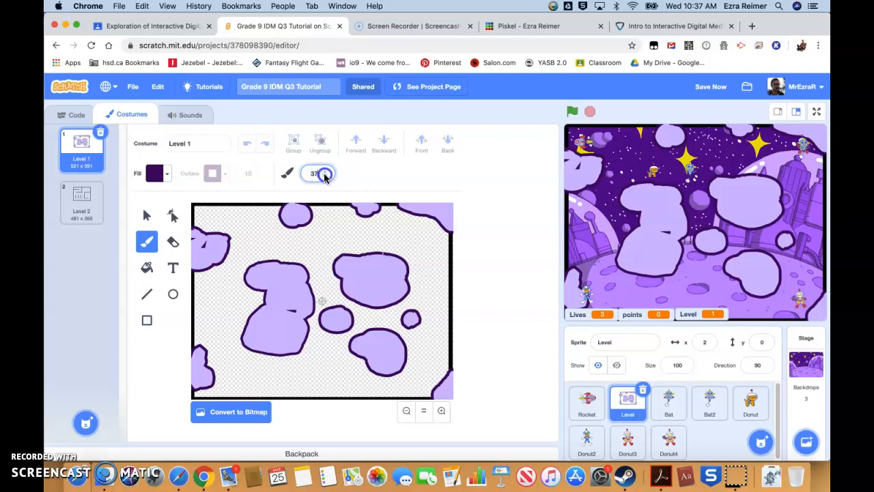
key("BackSpace")
key("BackSpace")
type("18")
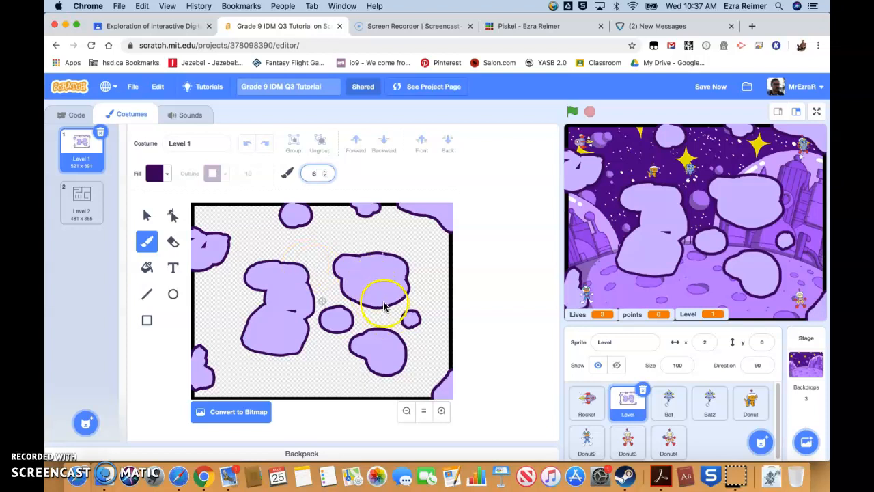
Step: Paint two small open crater rings on the upper half of the small blob between the large central blobs
left_click(441, 410)
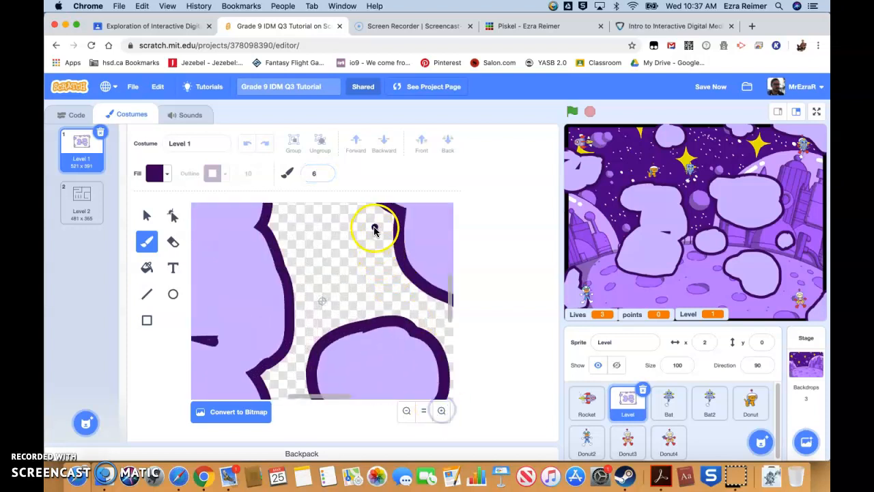
left_click(441, 416)
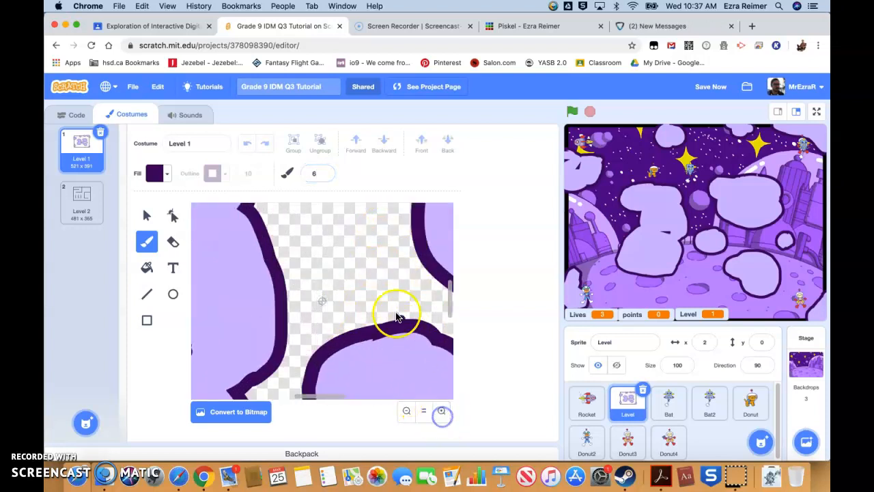
scroll(389, 300, "down", 5)
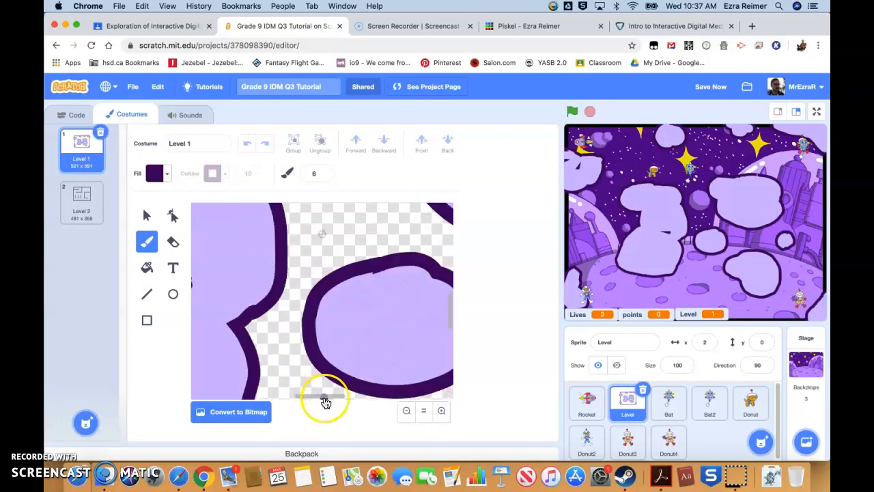
mouse_move(322, 399)
left_mouse_down()
mouse_move(351, 399)
mouse_move(337, 399)
left_mouse_up()
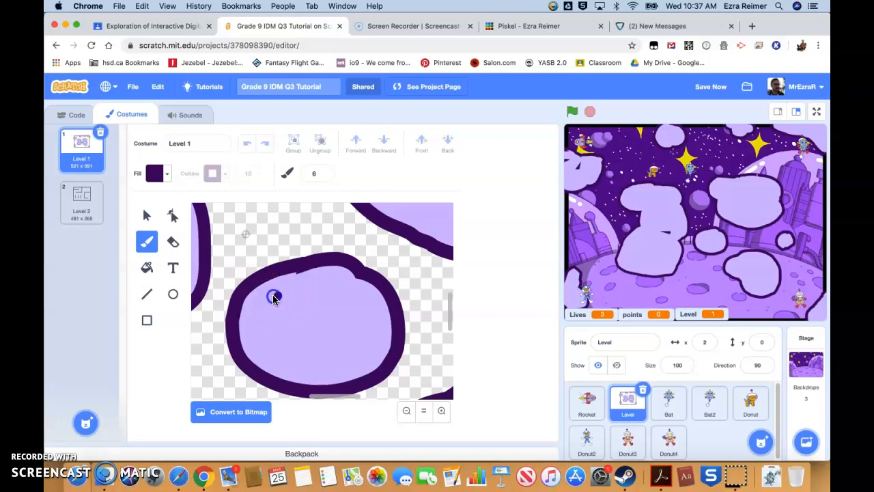
mouse_move(278, 314)
left_mouse_down()
mouse_move(301, 306)
mouse_move(291, 288)
left_mouse_up()
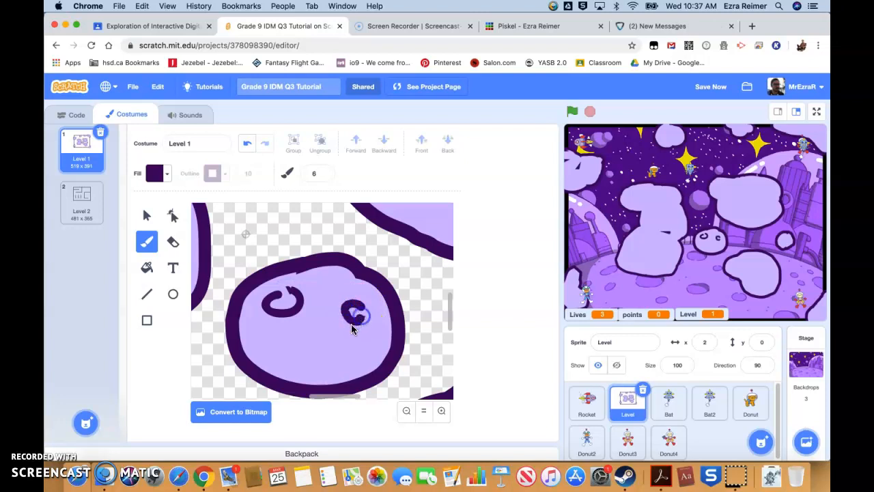
Step: Paint shading strokes along the small central blob's lower edge and add short dashes and a dot around its craters
mouse_move(247, 331)
left_mouse_down()
mouse_move(258, 368)
mouse_move(286, 367)
left_mouse_up()
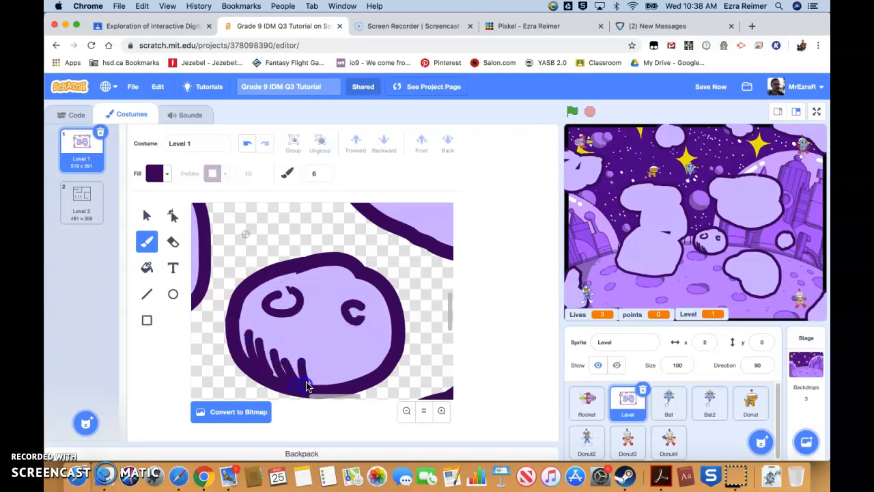
left_click_drag(329, 385, 355, 383)
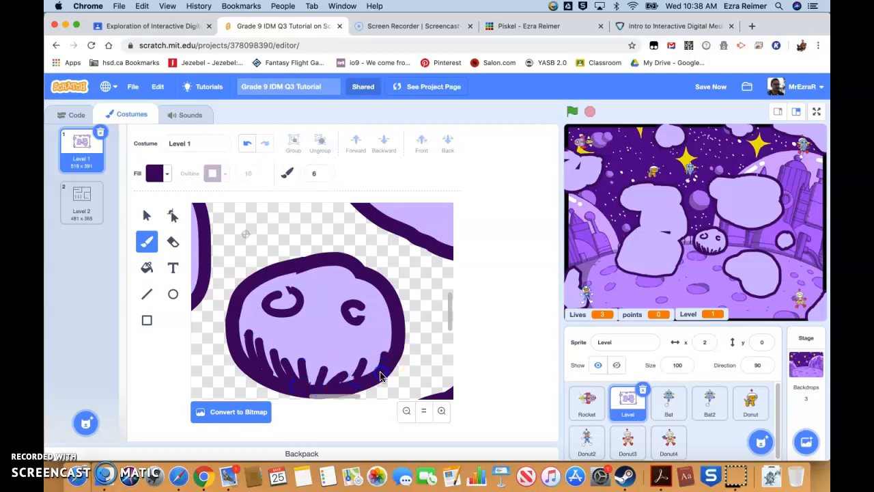
mouse_move(332, 323)
left_mouse_down()
mouse_move(319, 331)
mouse_move(340, 345)
mouse_move(370, 341)
left_mouse_up()
left_click_drag(339, 293, 332, 291)
left_click_drag(272, 321, 272, 324)
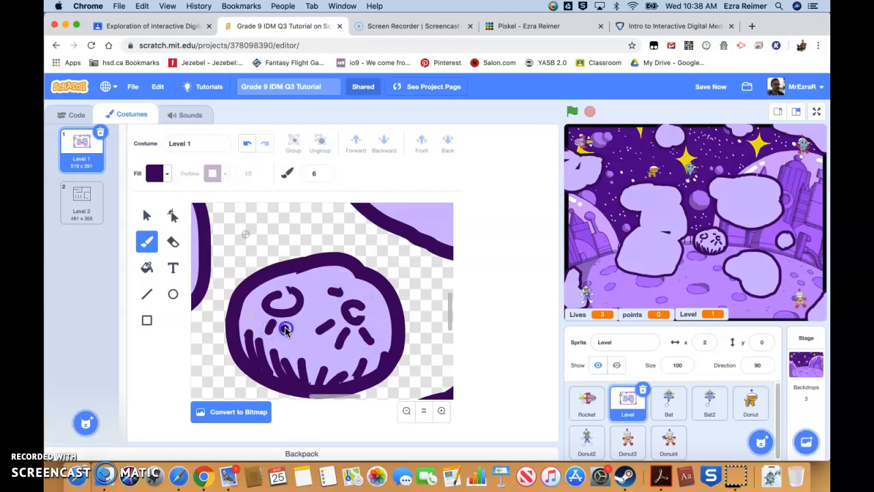
left_click(310, 307)
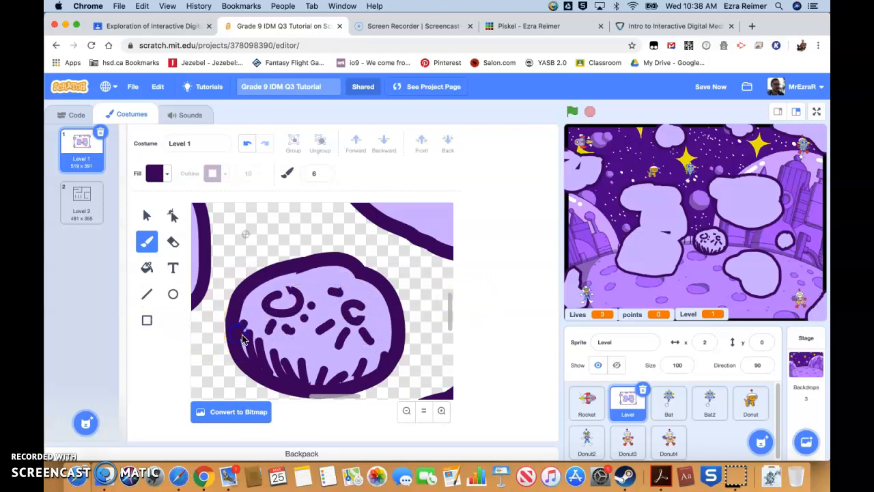
Step: Paint an oval crater with hatching inside its upper rim near the top of the large upper-right blob, using brush size 4
scroll(412, 283, "up", 5)
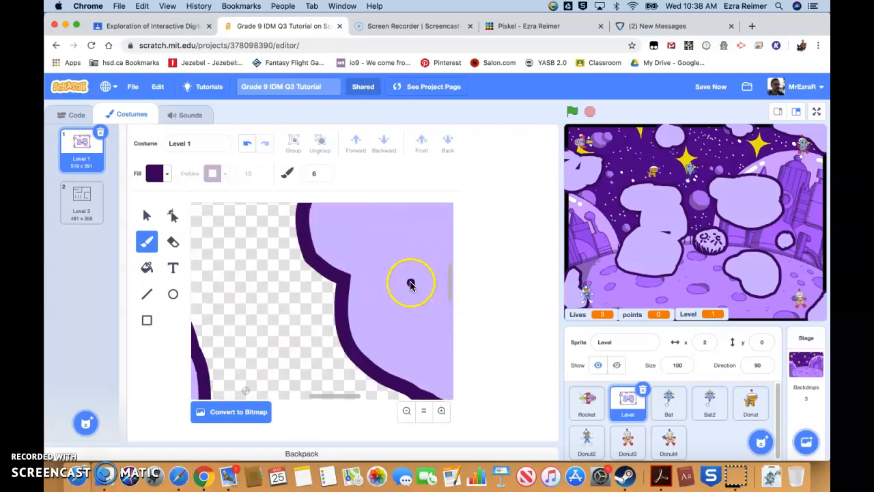
left_click_drag(335, 397, 363, 398)
scroll(366, 330, "up", 5)
scroll(368, 328, "down", 1)
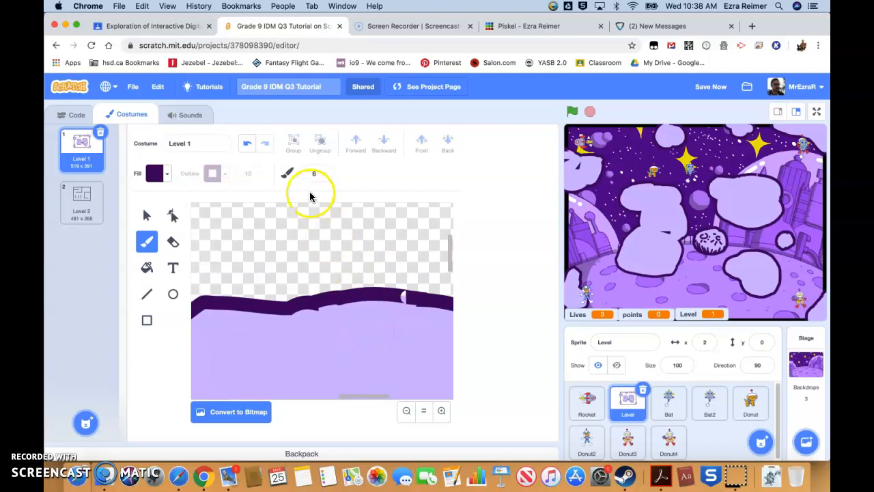
left_click(325, 177)
type("5")
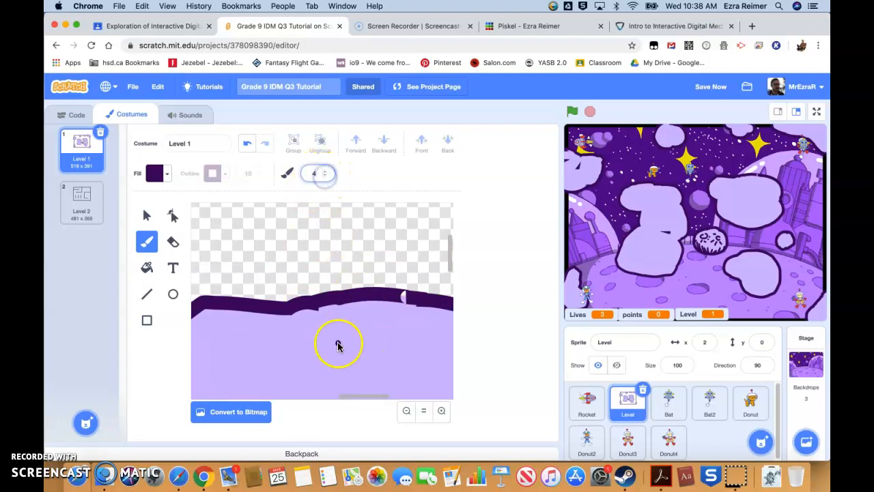
mouse_move(347, 332)
left_mouse_down()
mouse_move(344, 357)
mouse_move(360, 329)
left_mouse_up()
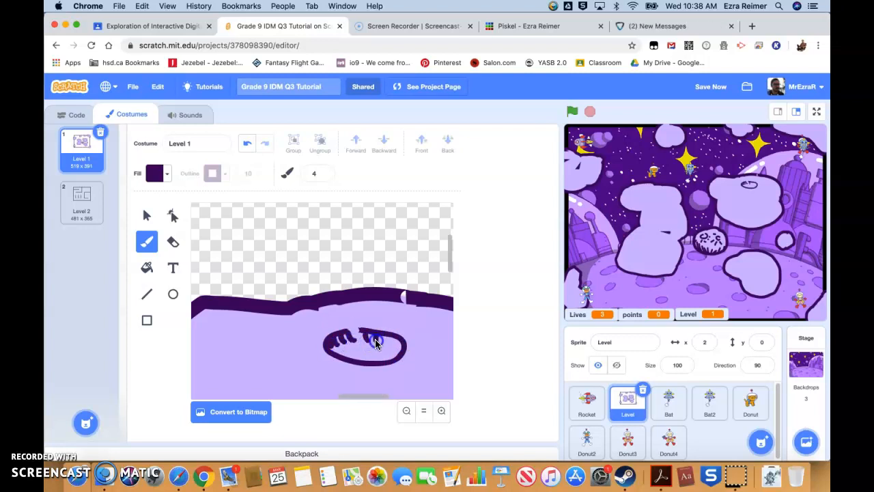
left_click_drag(399, 341, 396, 347)
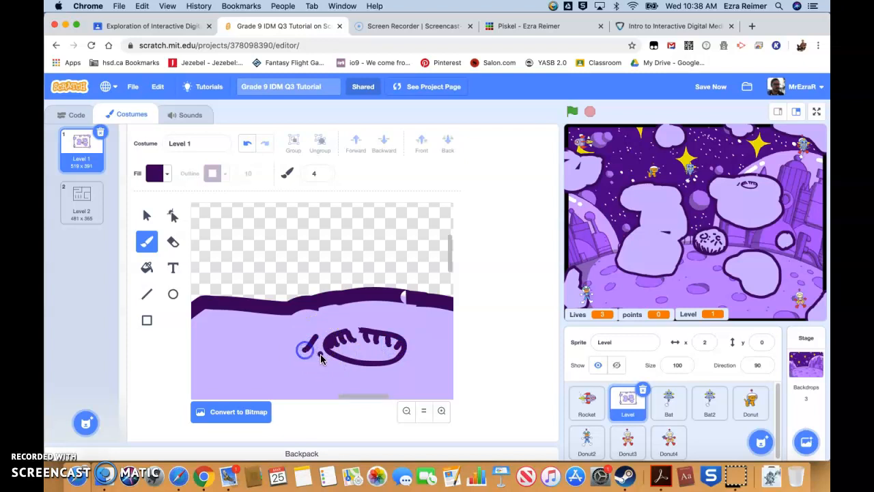
Step: Paint short dashes around the sides and underside of the oval crater
left_click_drag(328, 366, 327, 375)
left_click_drag(345, 371, 346, 380)
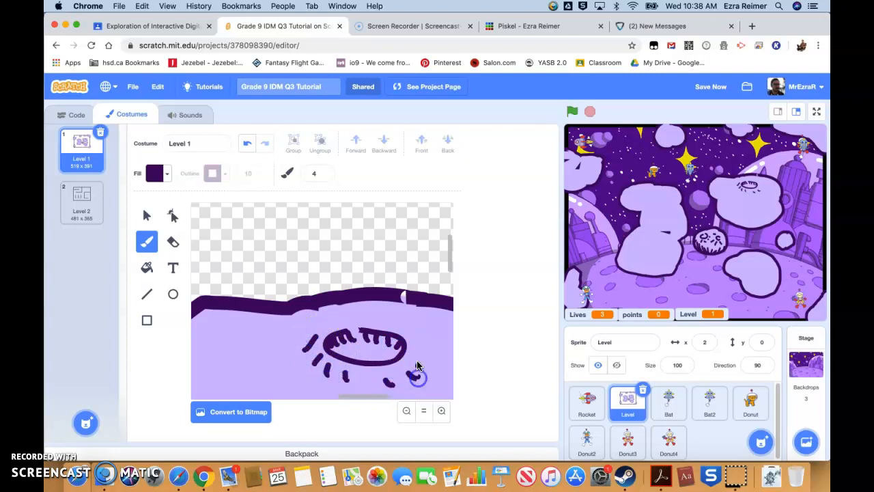
left_click_drag(407, 335, 426, 351)
Step: Paint hatched shading strokes along the left edge of the large upper-right blob, on its upper bulge and below it
scroll(429, 354, "down", 5)
left_click_drag(361, 397, 340, 398)
left_click_drag(312, 274, 313, 315)
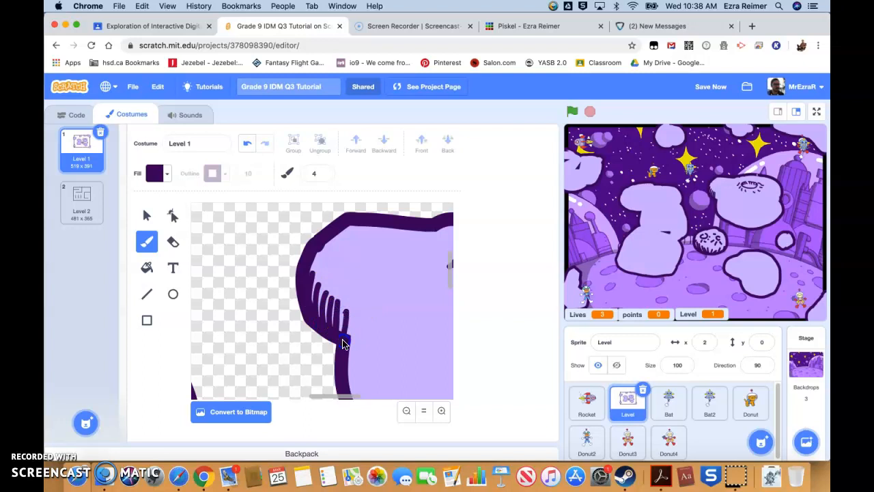
scroll(405, 359, "down", 5)
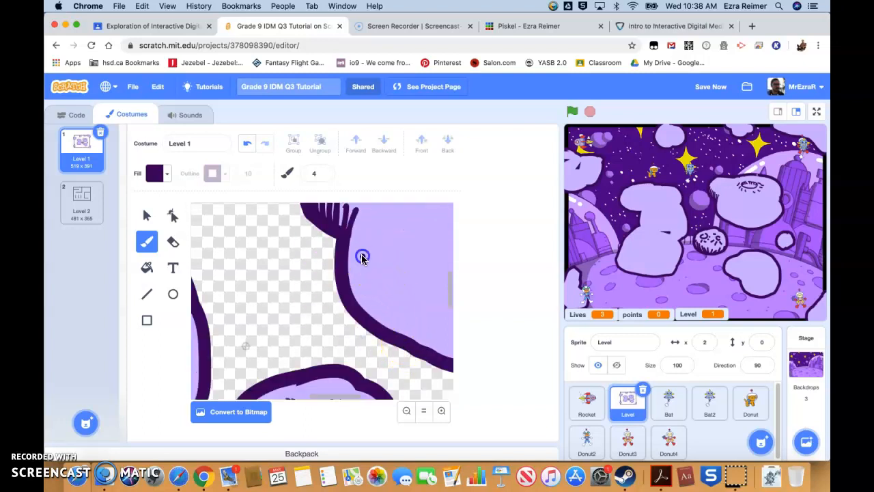
left_click_drag(365, 271, 366, 319)
Step: Paint a small curved mark, two dots and a short wavy line inside the upper-left part of the large upper-right blob
scroll(414, 301, "up", 3)
left_click(397, 262)
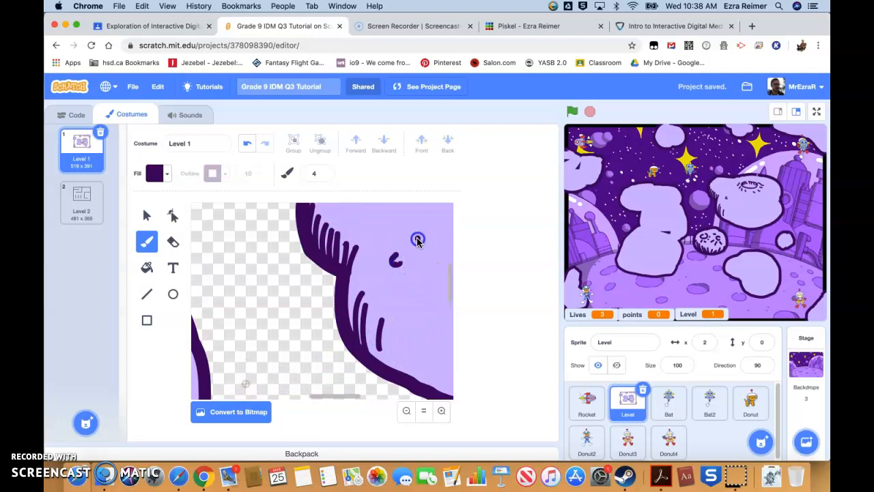
scroll(402, 258, "up", 5)
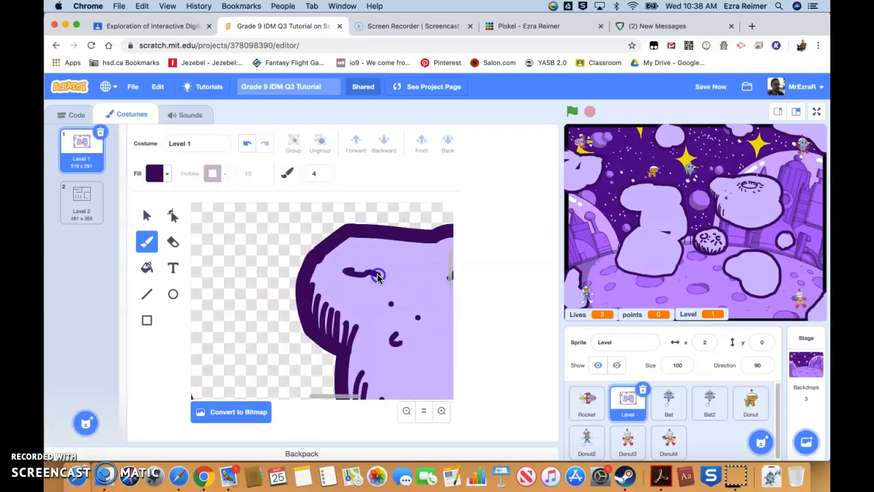
scroll(410, 280, "down", 3)
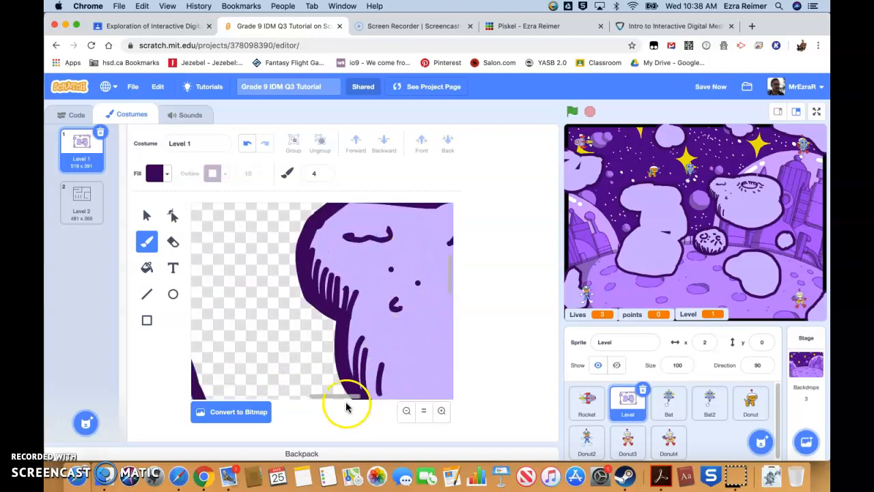
Step: Paint a round, partly open crater with hatching along its lower inner rim, below the oval crater
left_click_drag(330, 402, 353, 398)
scroll(376, 312, "down", 3)
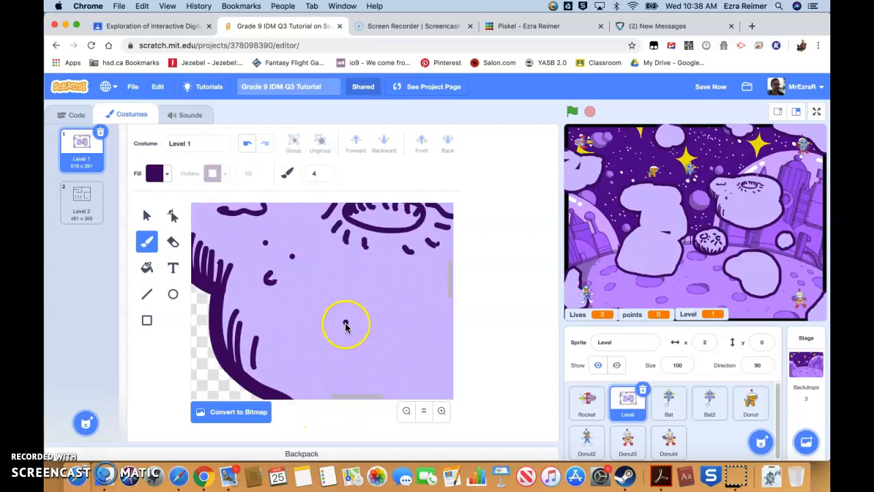
mouse_move(339, 327)
left_mouse_down()
mouse_move(317, 341)
mouse_move(323, 355)
mouse_move(356, 357)
left_mouse_up()
Step: Paint short dashes and dots radiating around the round crater
left_click_drag(302, 325, 308, 330)
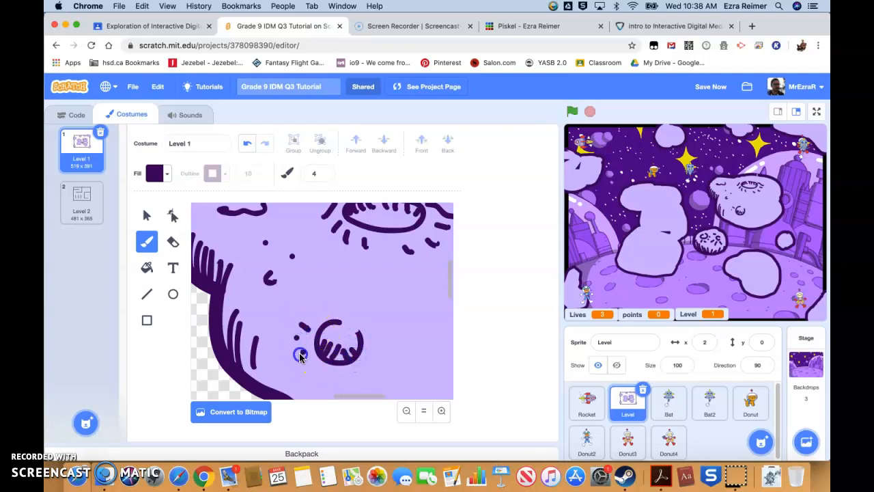
left_click_drag(369, 368, 384, 371)
left_click_drag(383, 342, 393, 336)
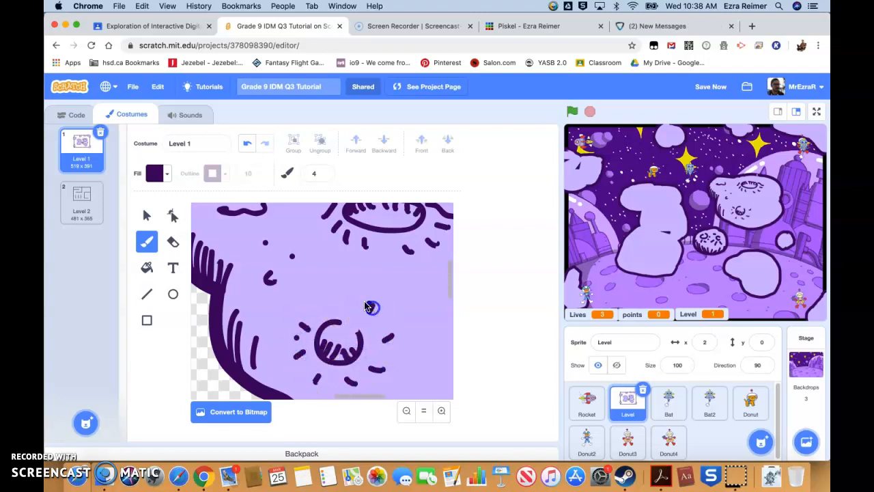
scroll(409, 313, "down", 2)
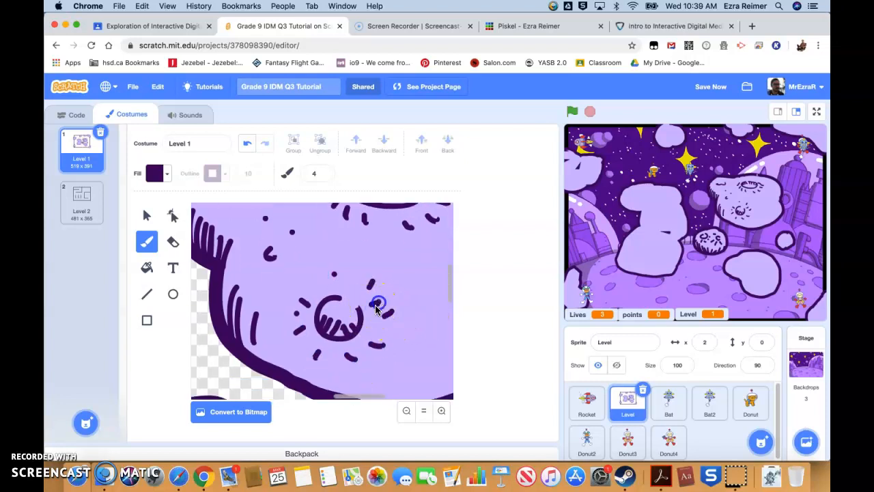
left_click_drag(374, 301, 383, 287)
Step: Paint hatching and a scalloped shading line along the bottom edge of the large upper-right blob
scroll(405, 314, "down", 2)
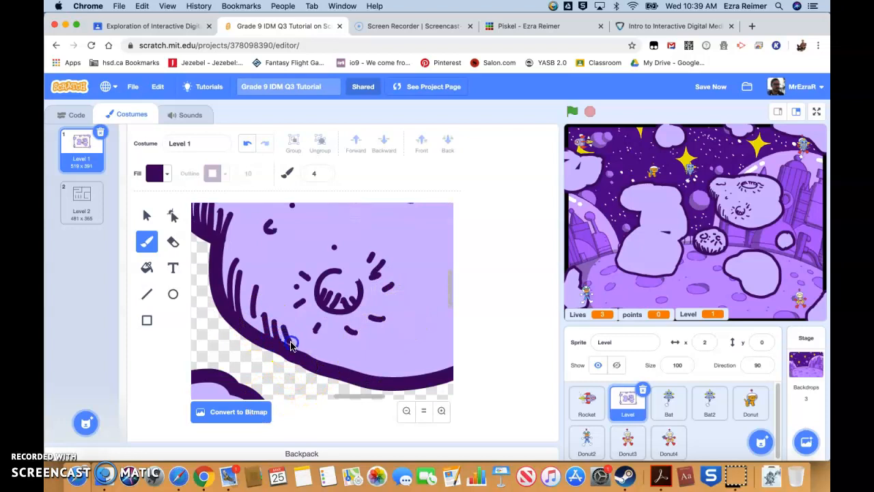
left_click_drag(328, 355, 368, 365)
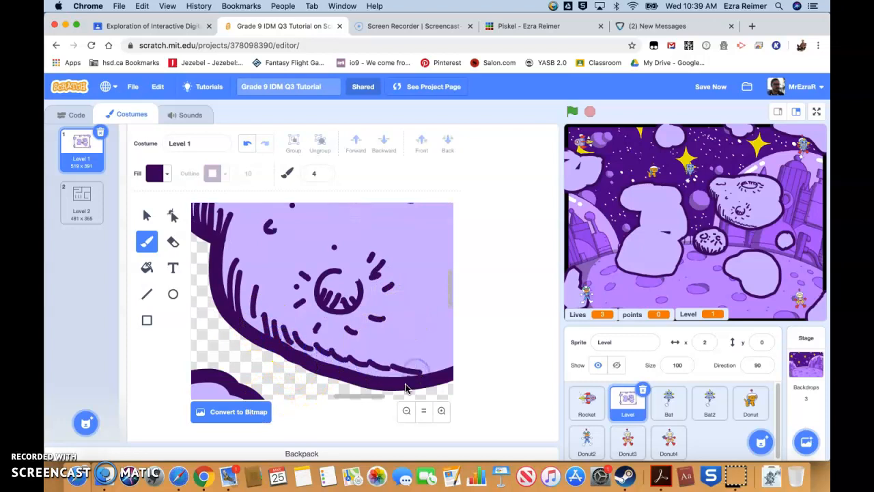
left_click_drag(428, 362, 429, 365)
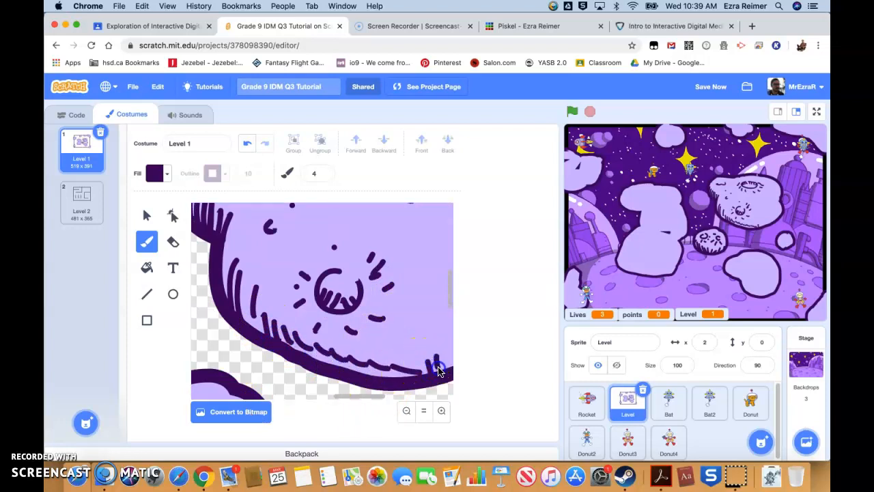
Step: Paint long hatching strokes and a few loose dashes along the lower-right edge of the same blob
left_click_drag(371, 398, 396, 399)
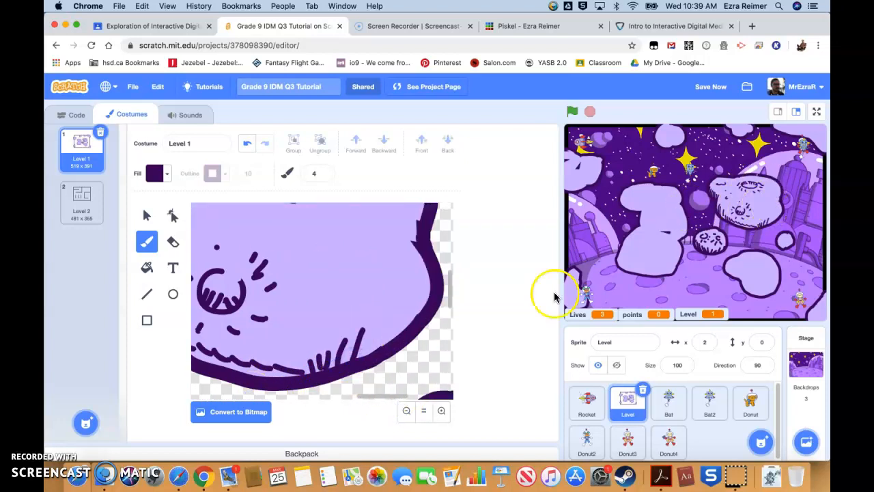
mouse_move(350, 298)
left_mouse_down()
mouse_move(366, 313)
mouse_move(367, 349)
left_mouse_up()
mouse_move(377, 313)
left_mouse_down()
mouse_move(379, 348)
mouse_move(388, 343)
left_mouse_up()
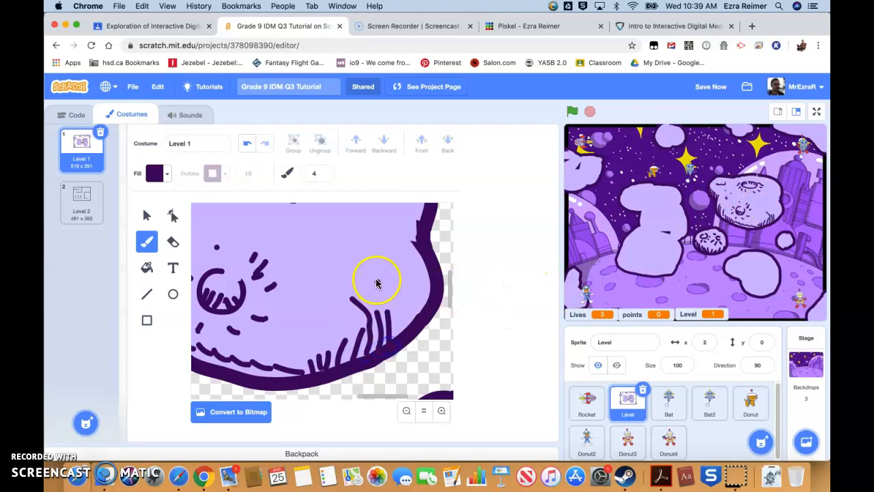
left_click_drag(383, 292, 403, 331)
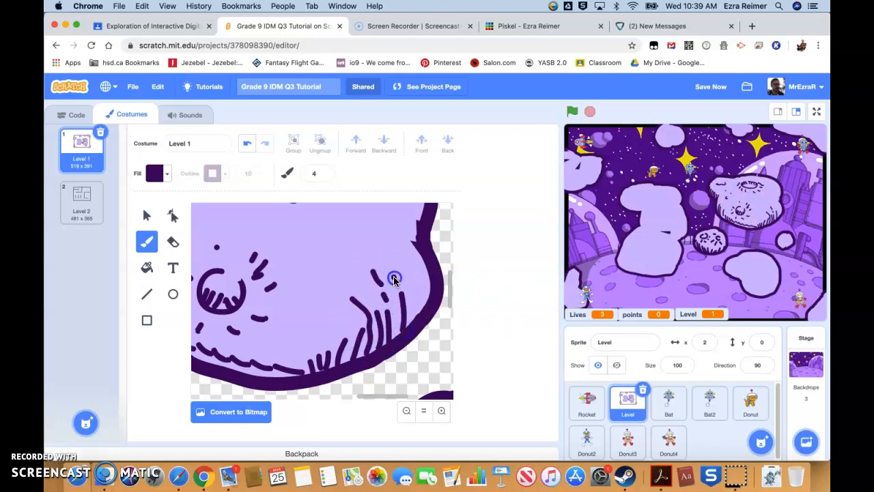
left_click_drag(397, 248, 402, 262)
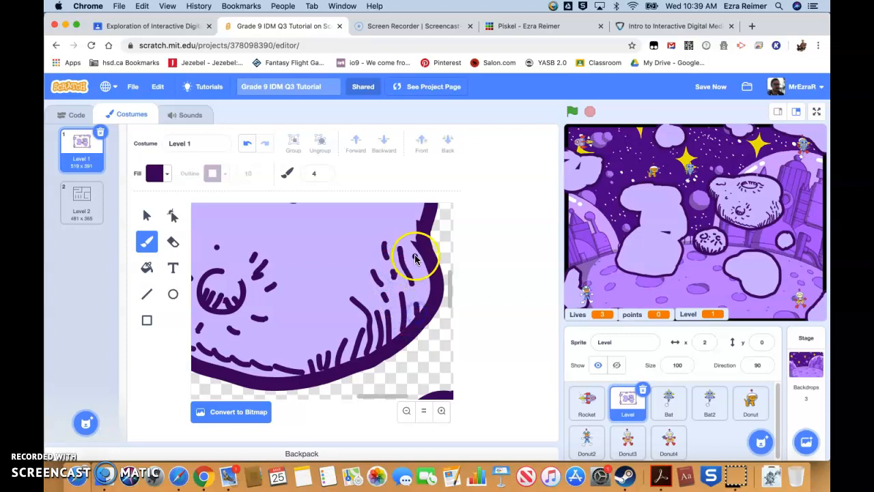
Step: Add dots, small hook marks and short dashes inside the lower-right part of the blob
scroll(394, 266, "up", 2)
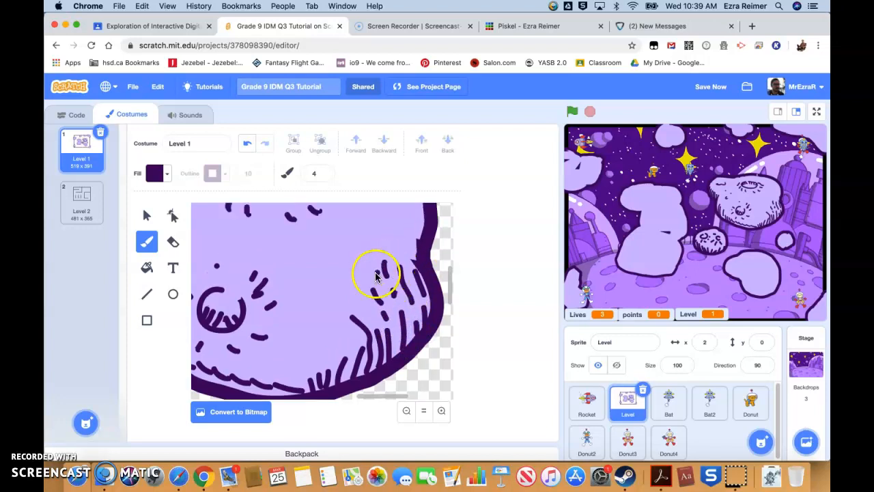
mouse_move(290, 323)
left_mouse_down()
mouse_move(297, 346)
mouse_move(318, 335)
mouse_move(345, 350)
left_mouse_up()
left_click_drag(303, 369, 301, 373)
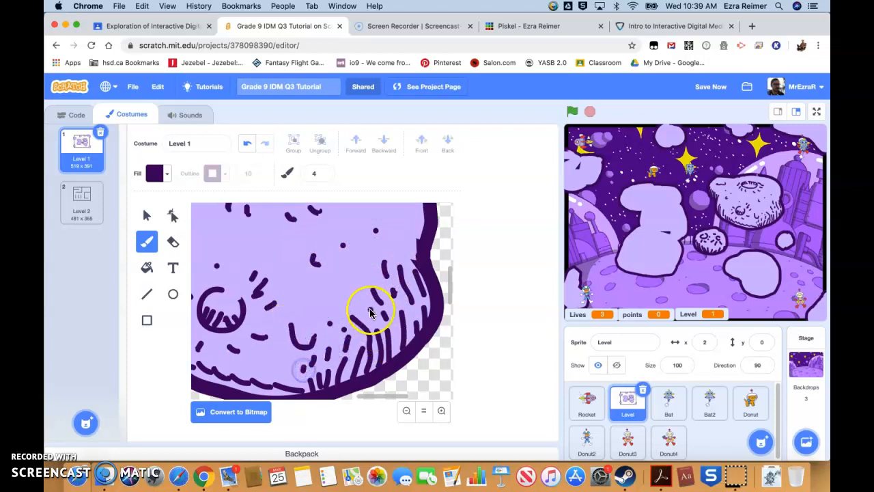
Step: Paint shading strokes along the blob's upper-right edge and scatter three dots beside the oval crater
scroll(379, 286, "up", 2)
scroll(379, 292, "up", 4)
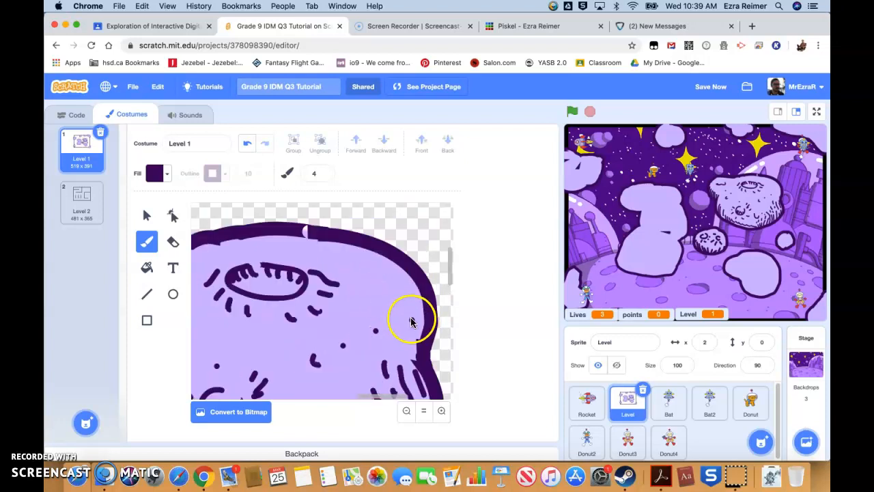
left_click_drag(397, 272, 411, 285)
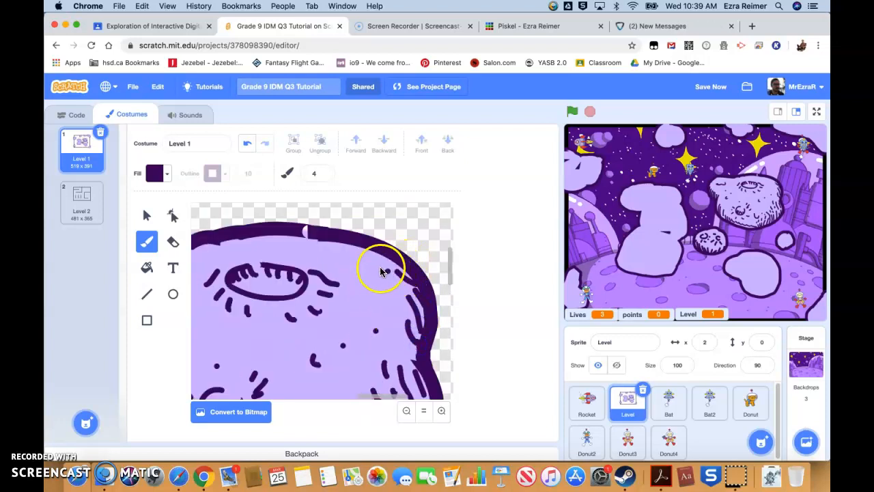
left_click(365, 272)
left_click(362, 296)
left_click(388, 301)
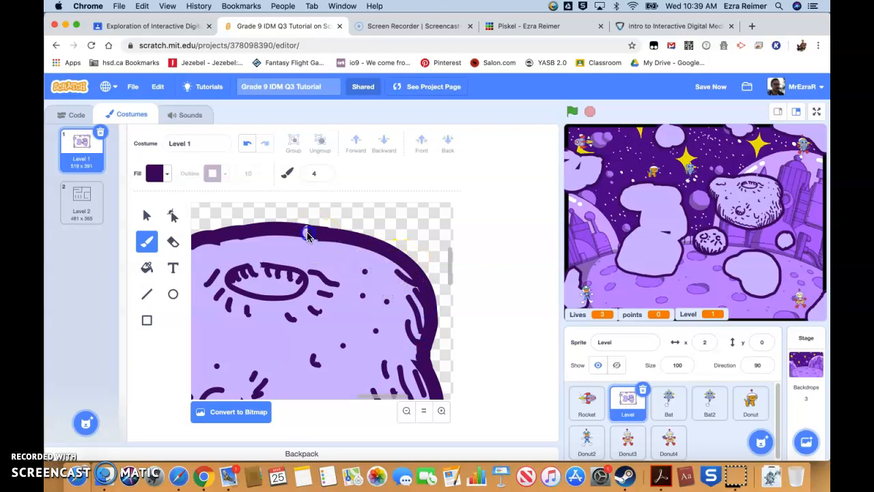
Step: Scatter more dots and small marks above, beside and inside the oval crater and across the middle of the blob
left_click(292, 251)
left_click(332, 268)
left_click_drag(260, 286, 276, 294)
left_click(292, 294)
scroll(292, 290, "down", 1)
left_click(221, 335)
left_click(292, 367)
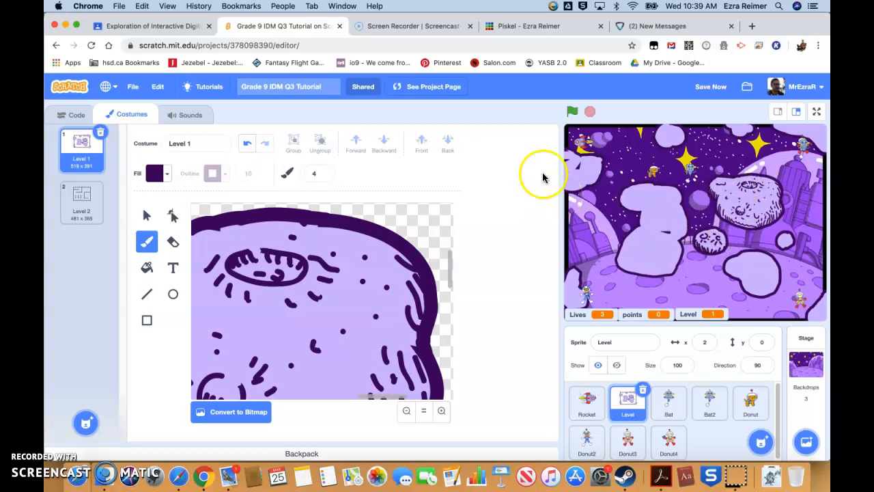
Step: Run the game to test the redesigned level, and reselect the Level 1 costume
left_click(573, 112)
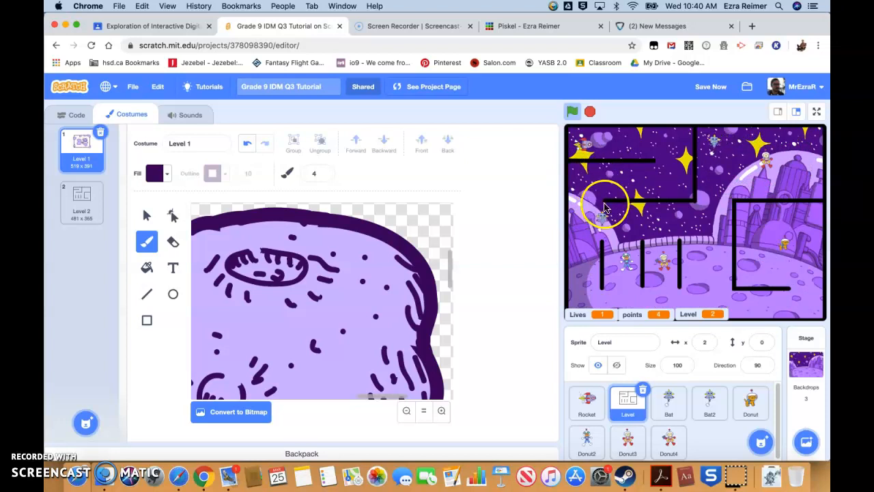
left_click(80, 146)
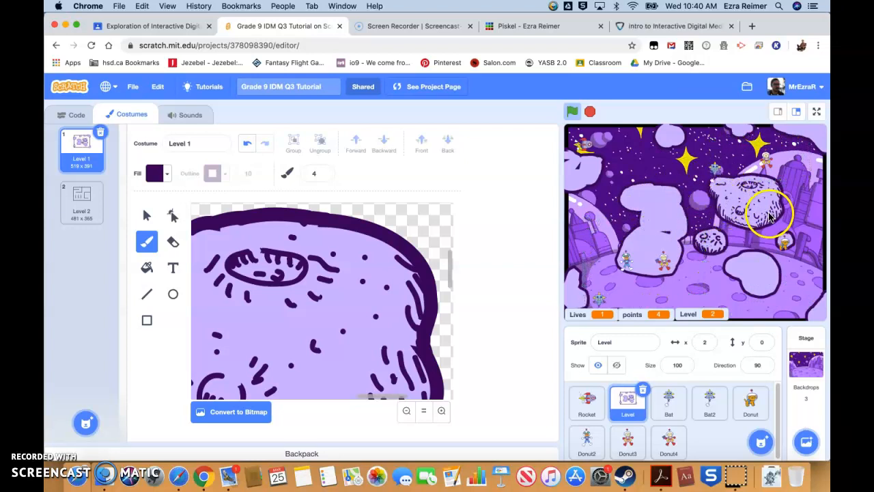
Step: Set the fill to a muted mid purple with color 78, saturation 31 and brightness 73
scroll(341, 296, "down", 5)
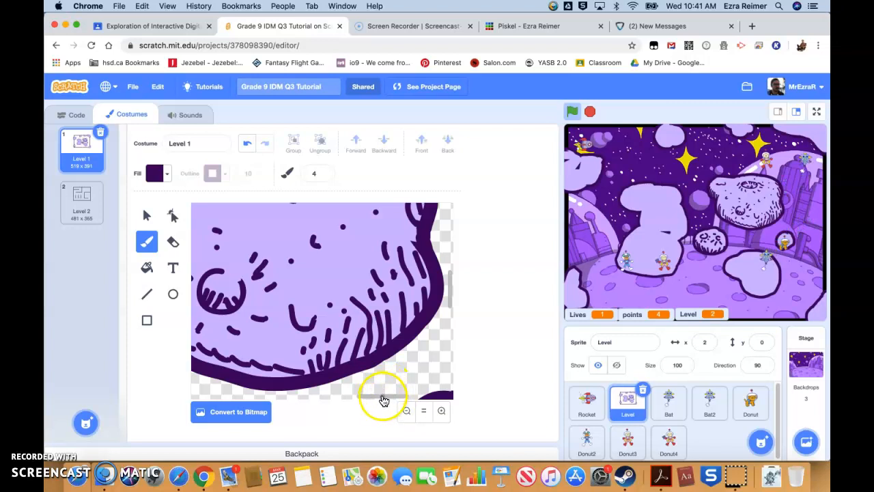
left_click_drag(383, 398, 363, 393)
scroll(369, 314, "up", 4)
scroll(365, 317, "down", 3)
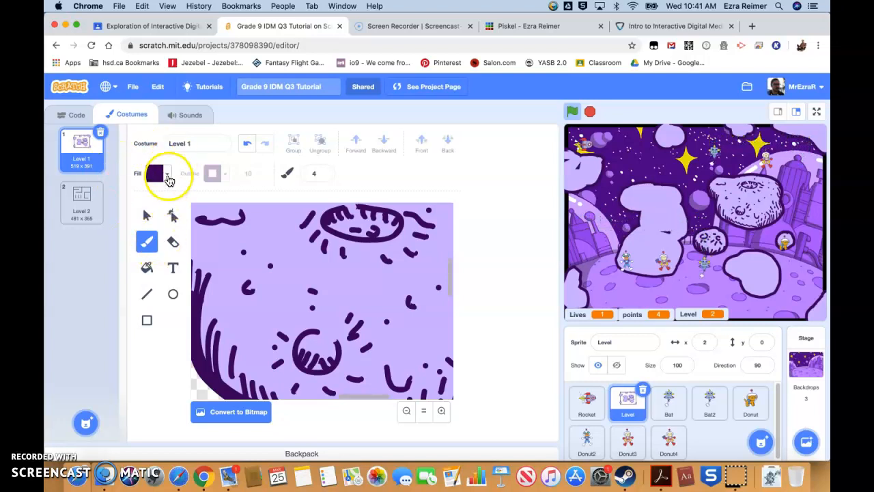
left_click(169, 178)
left_click_drag(146, 279, 174, 286)
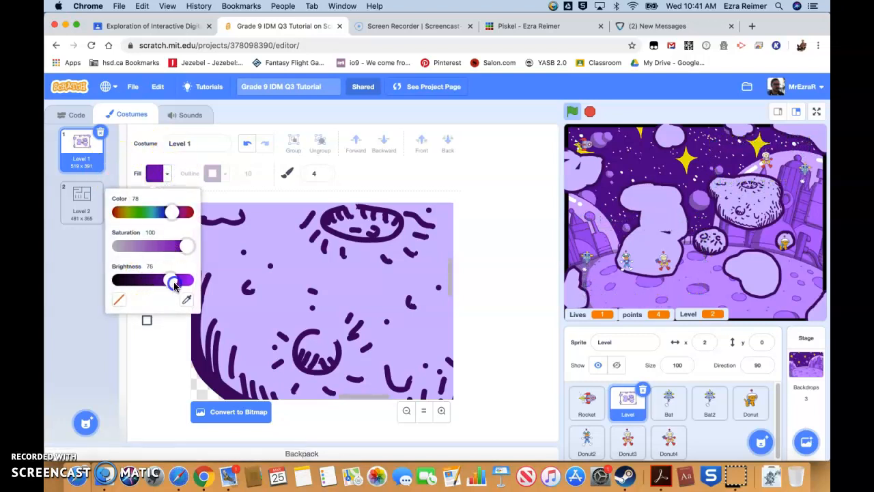
left_click_drag(173, 247, 169, 248)
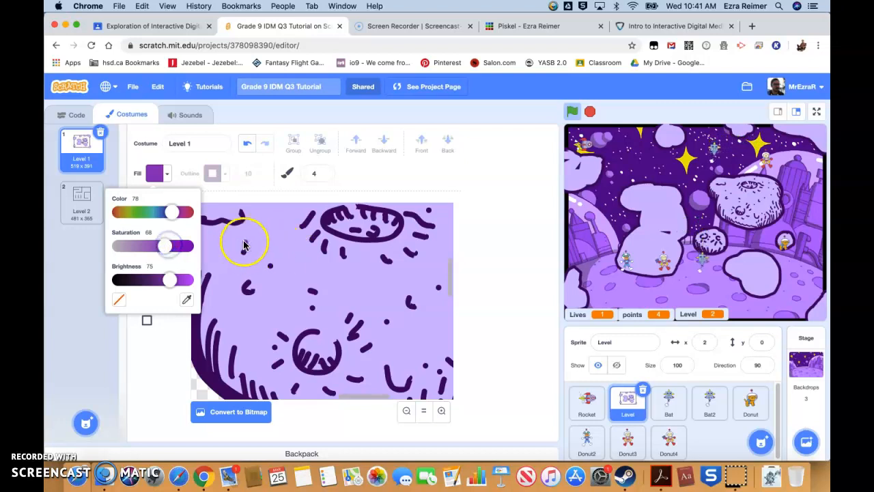
left_click(144, 248)
left_click_drag(168, 280, 184, 281)
left_click(144, 248)
left_click_drag(144, 248, 133, 241)
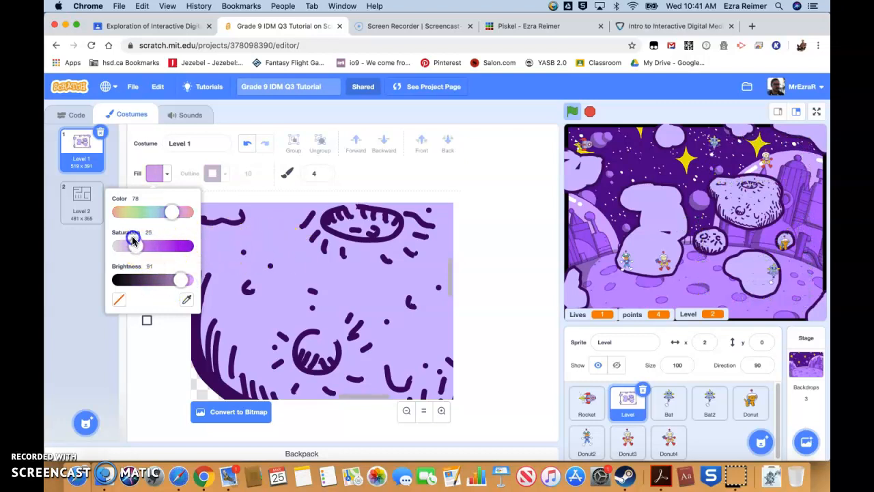
left_click_drag(180, 280, 168, 280)
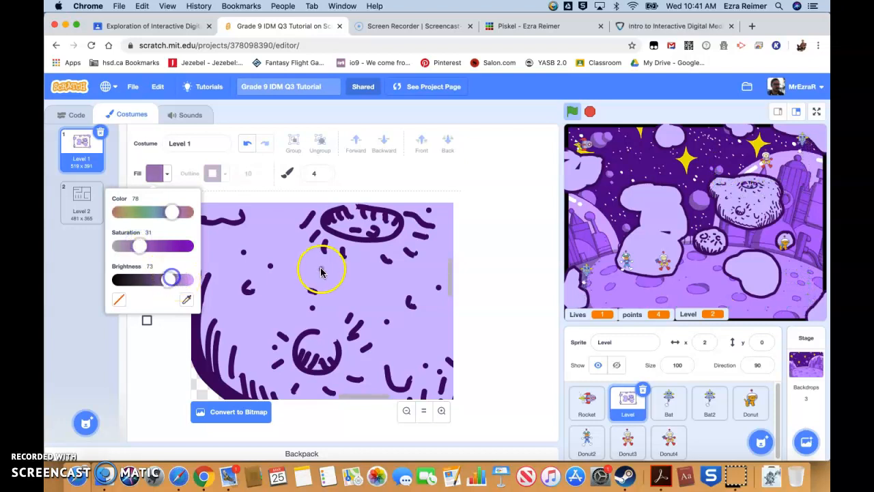
Step: Set the brush size to 11 and paint a wide shadow band along the lower-left edge of the large upper-right blob
left_click(269, 170)
left_click(326, 172)
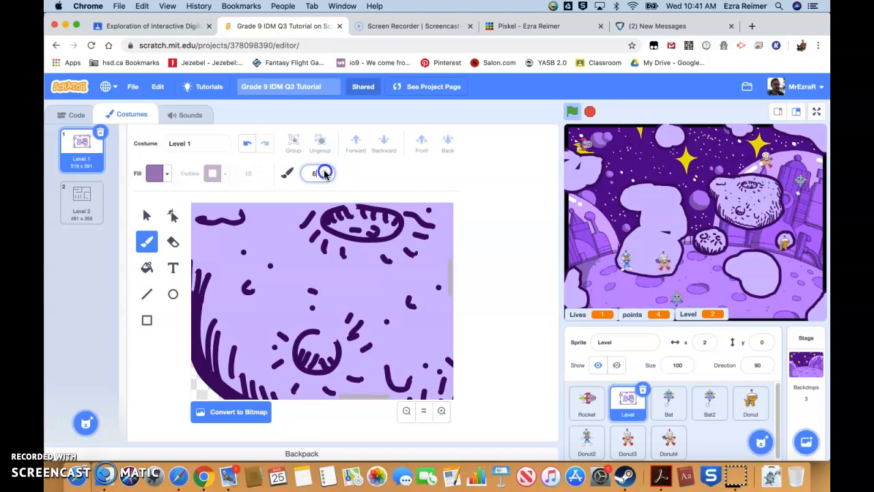
mouse_move(205, 277)
left_mouse_down()
mouse_move(240, 293)
mouse_move(209, 273)
mouse_move(202, 287)
left_mouse_up()
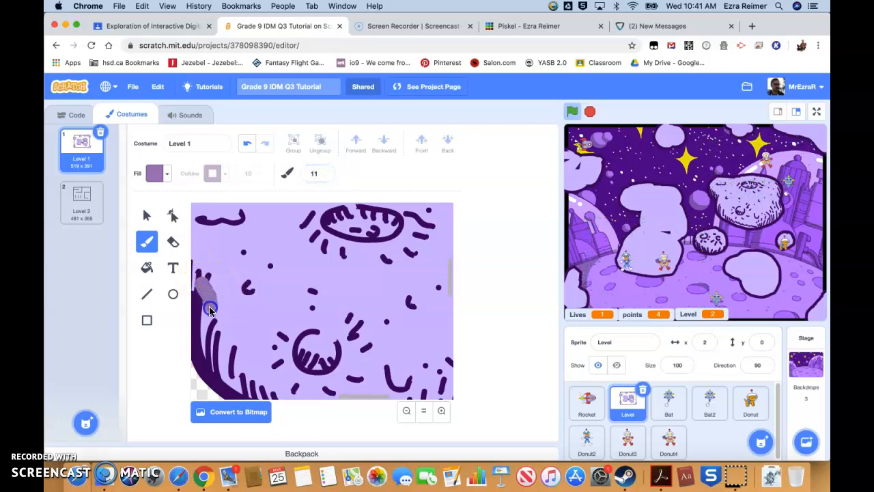
left_click_drag(207, 342, 220, 379)
left_click_drag(254, 403, 219, 313)
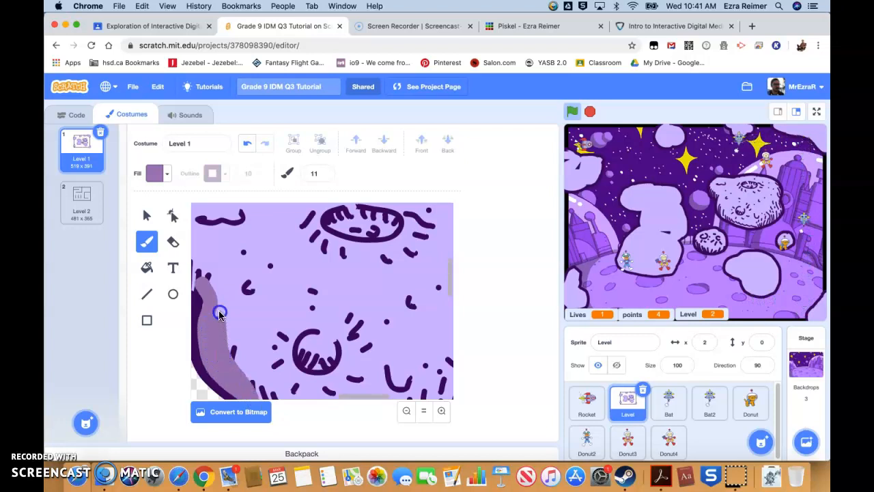
Step: Paint a mid-purple shadow over the small round crater and layer it behind the crater's dark outline and hatching, above the light purple fill
left_click(312, 340)
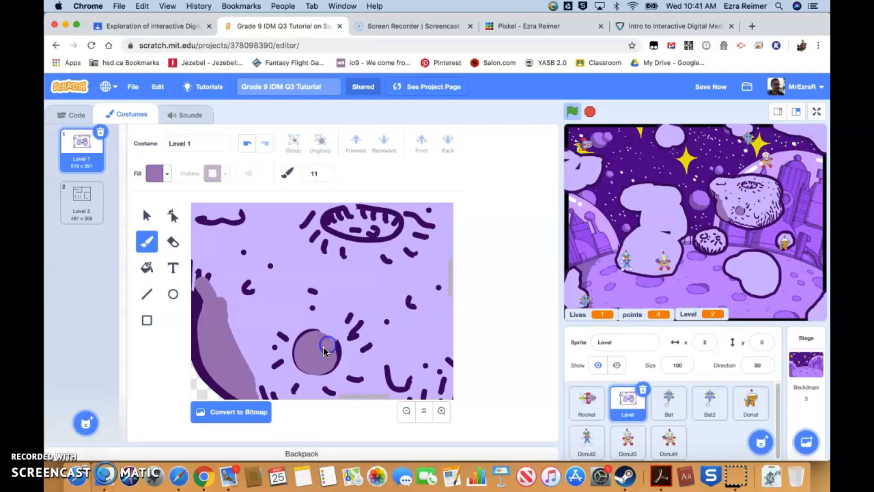
left_click(144, 217)
left_click(318, 359)
left_click(384, 141)
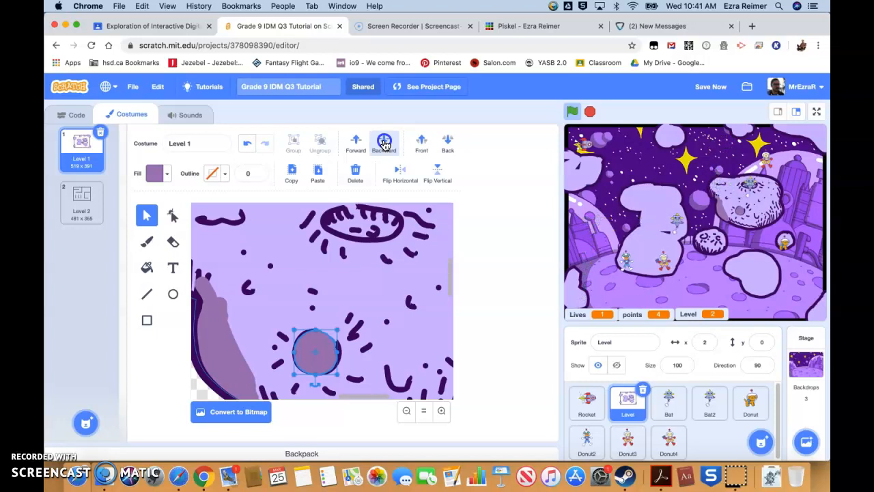
left_click(447, 142)
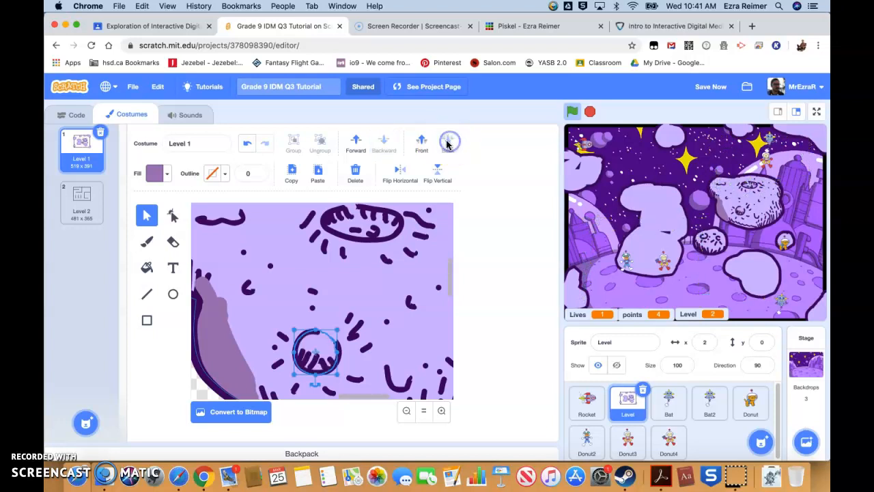
left_click(424, 144)
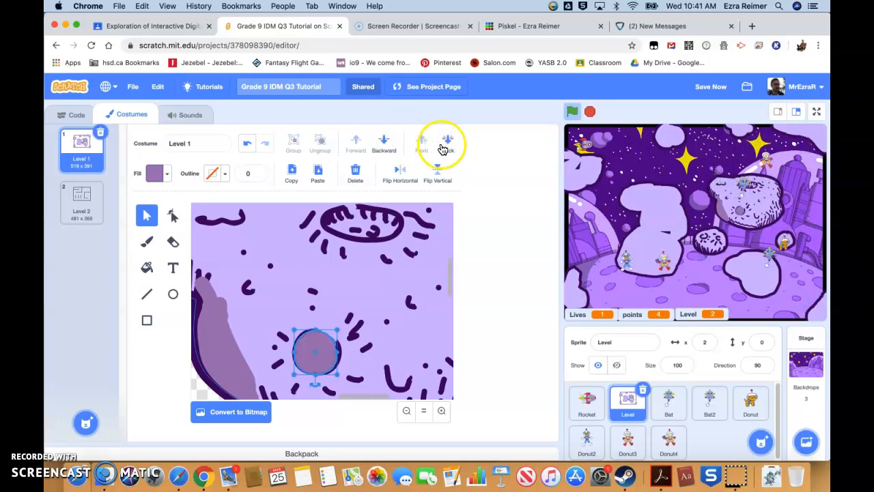
left_click(448, 143)
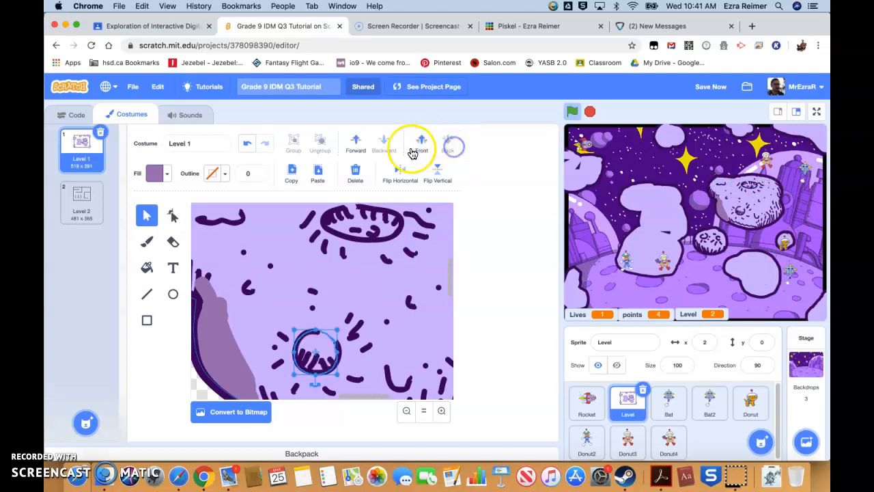
left_click(355, 145)
Step: Reorder the lower-left shadow band to sit behind the dark hatching and just above the blob's light purple fill
left_click(224, 336)
left_click(445, 144)
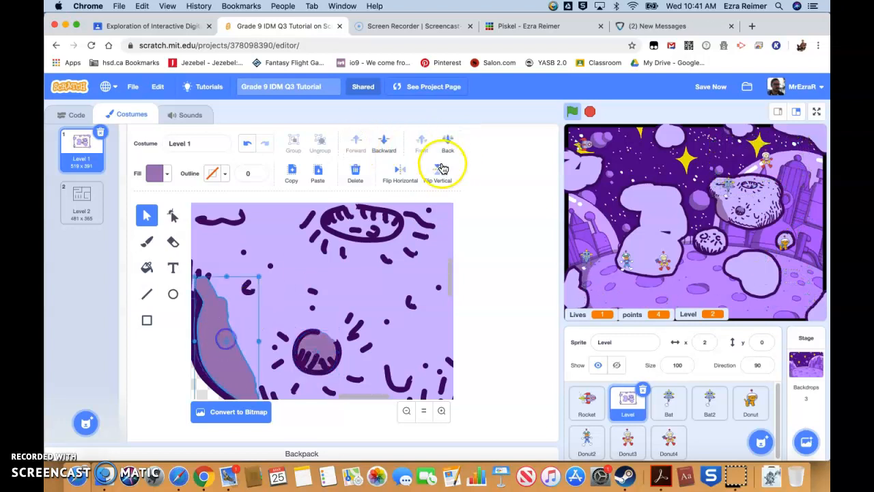
left_click(385, 145)
left_click(357, 145)
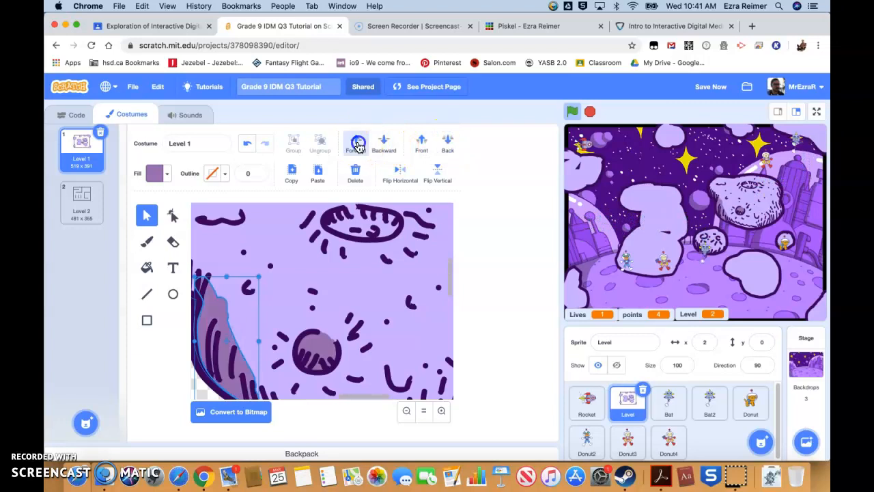
Step: Extend the mid-purple shadow along the large blob's bottom and right edges with the size 11 brush
left_click(406, 411)
left_click(405, 411)
scroll(341, 360, "down", 3)
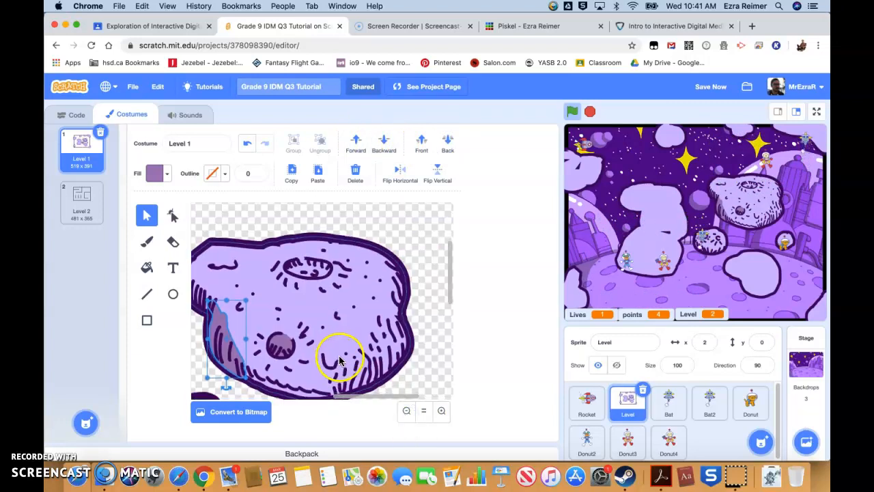
left_click(147, 244)
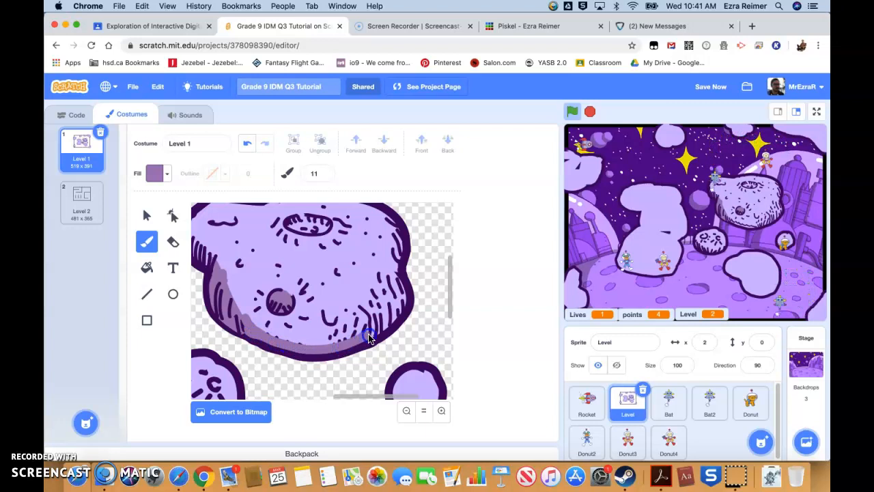
left_click_drag(401, 281, 367, 328)
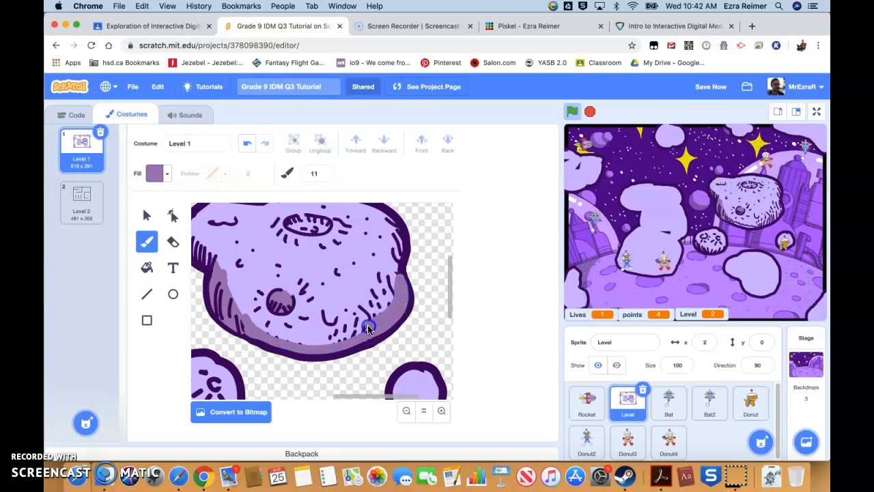
left_click_drag(318, 344, 332, 340)
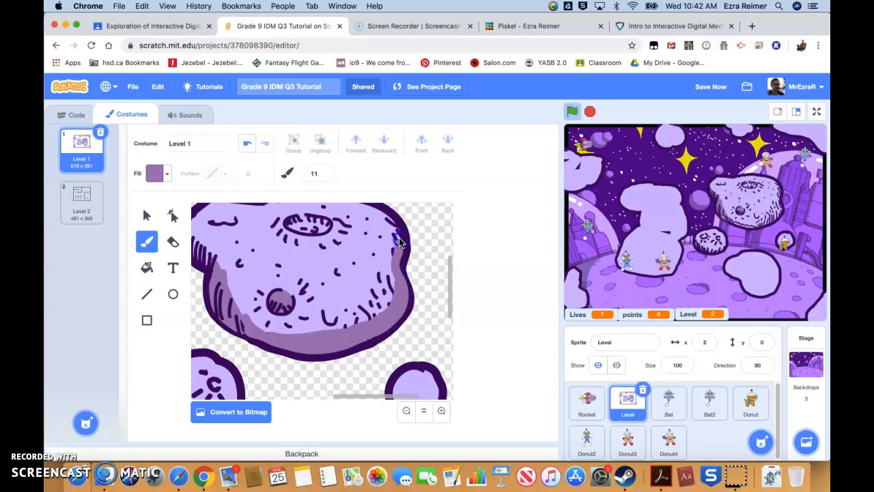
Step: Paint mid-purple shadow over the whole oval crater and along the lower edge of the blob's left bulge
scroll(317, 247, "up", 2)
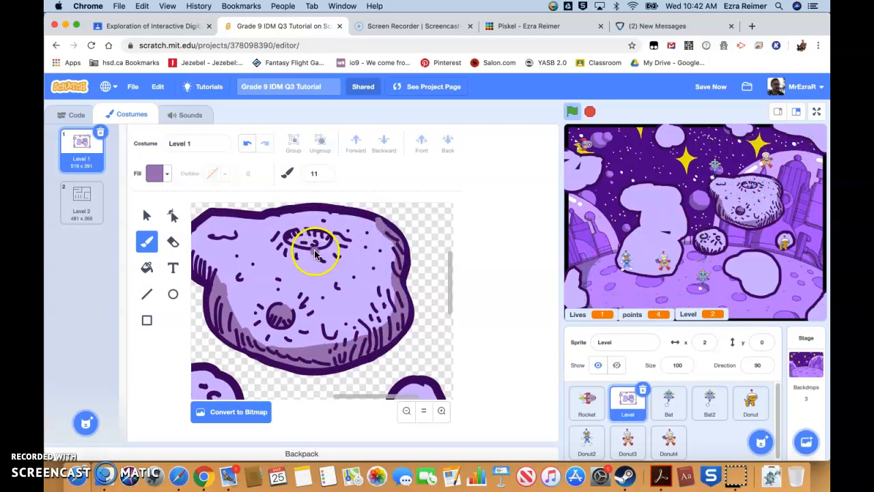
left_click_drag(376, 395, 357, 395)
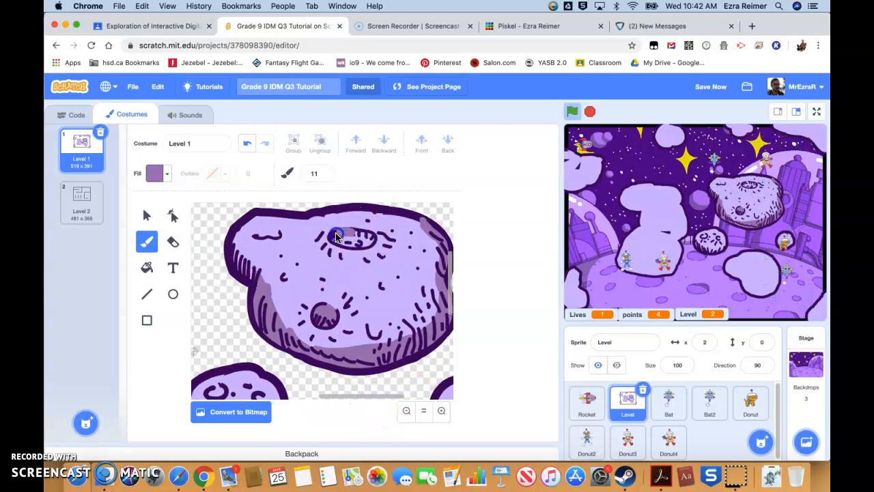
left_click_drag(344, 248, 372, 245)
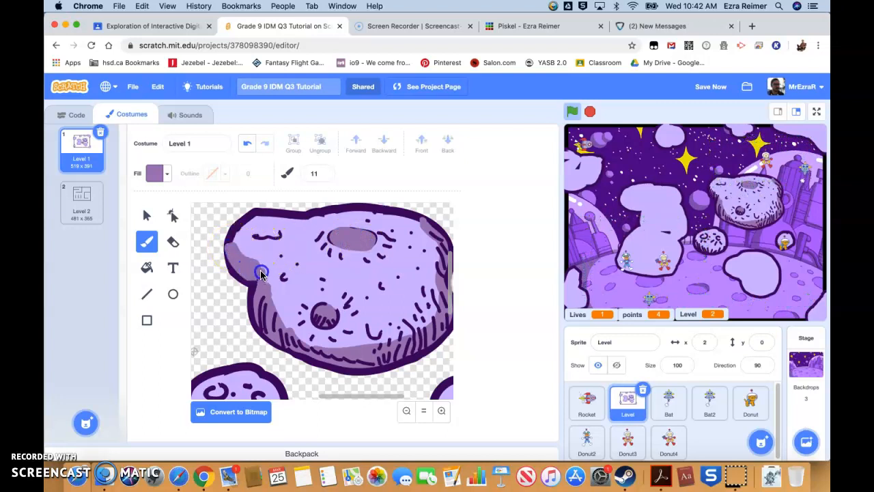
key("super+z")
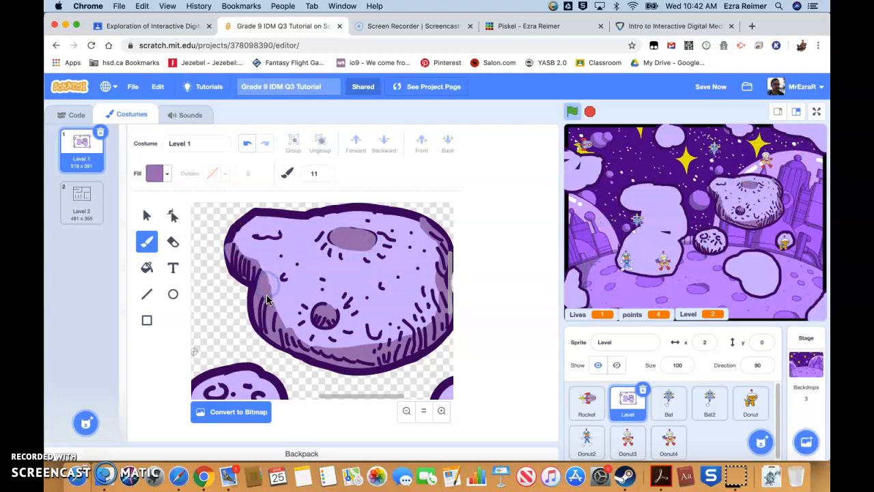
left_click(372, 282)
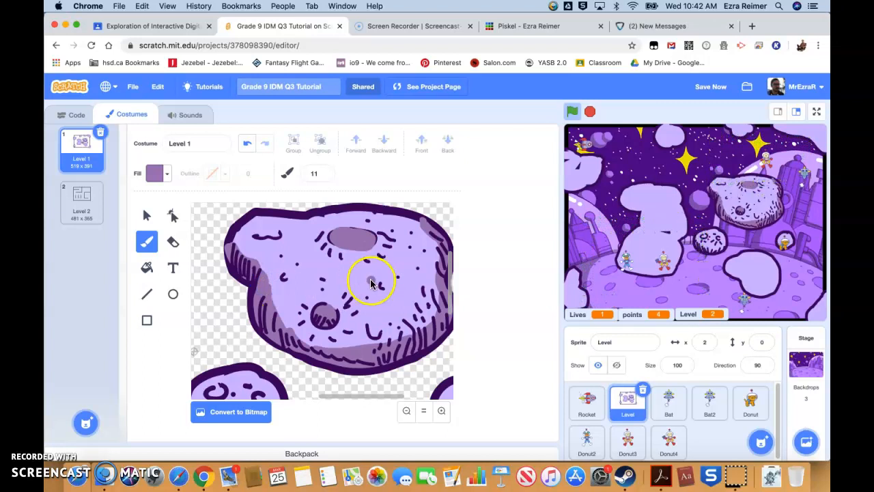
Step: Erase the excess paint just outside the outline of the blob's left bulge with the size 40 eraser
left_click(173, 241)
mouse_move(229, 251)
left_mouse_down()
mouse_move(211, 248)
mouse_move(214, 267)
left_mouse_up()
left_click(208, 343)
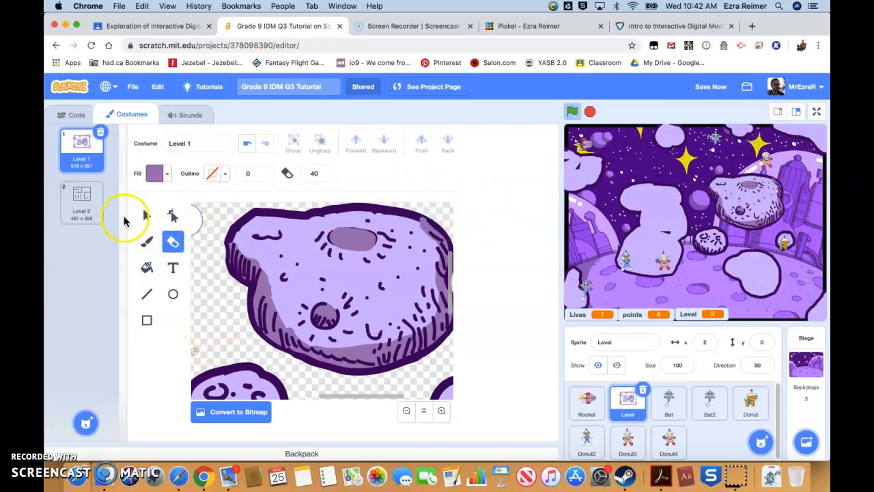
Step: Layer the oval crater's shadow behind its dark outline and inner marks, above the light purple fill, and deselect it
left_click(147, 215)
left_click(349, 237)
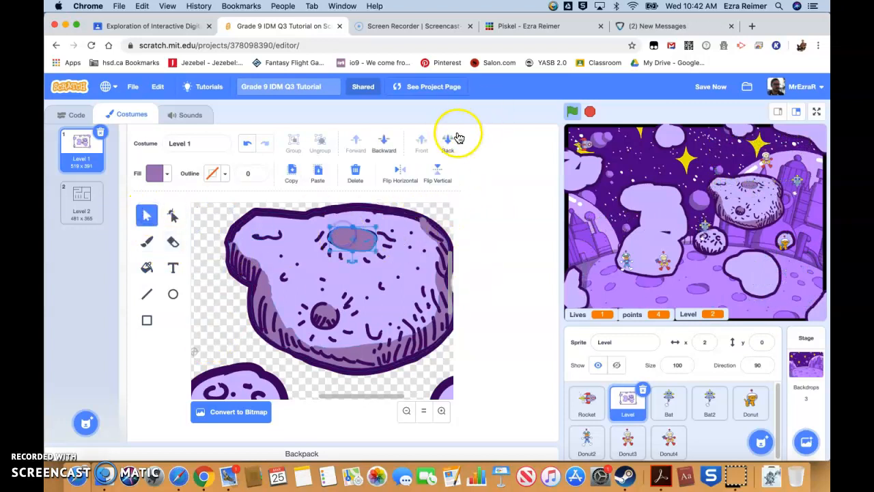
left_click(450, 140)
left_click(356, 144)
left_click(446, 214)
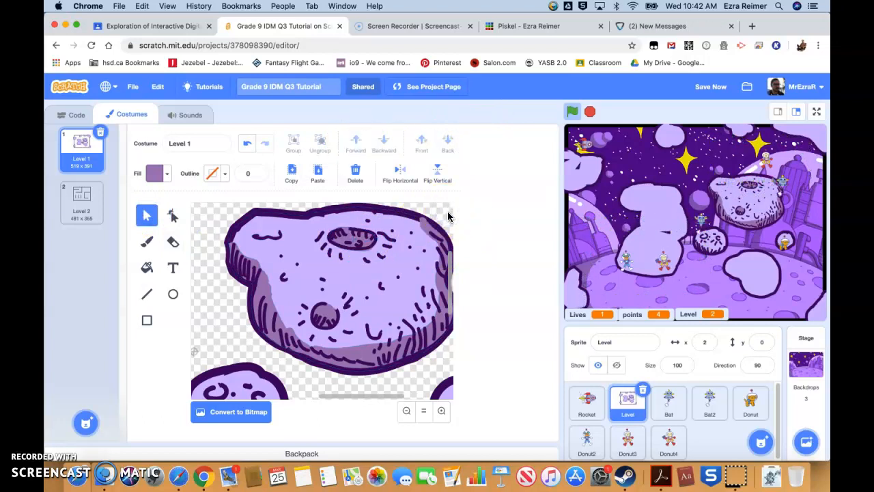